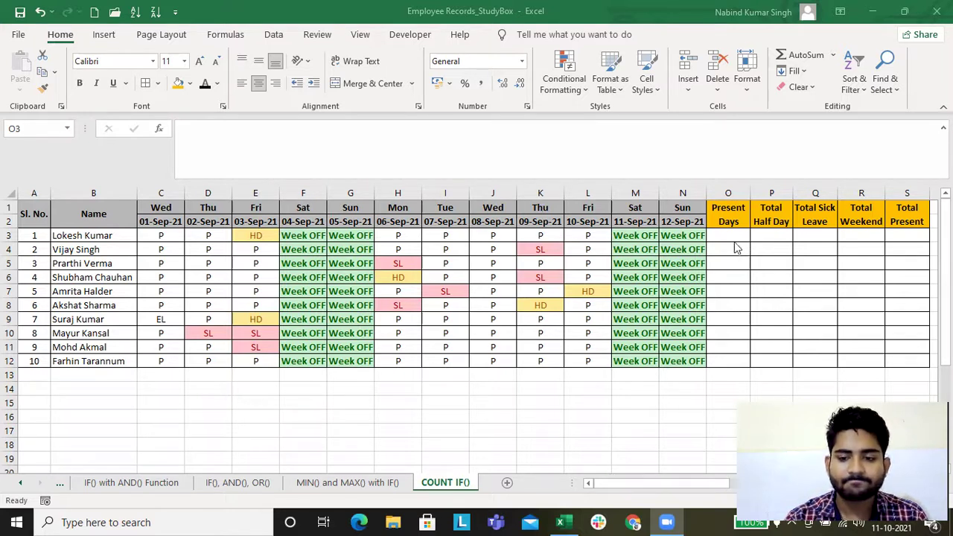
Enter the numbers 2, 5, 6, 8 in B15:B18.
click(729, 235)
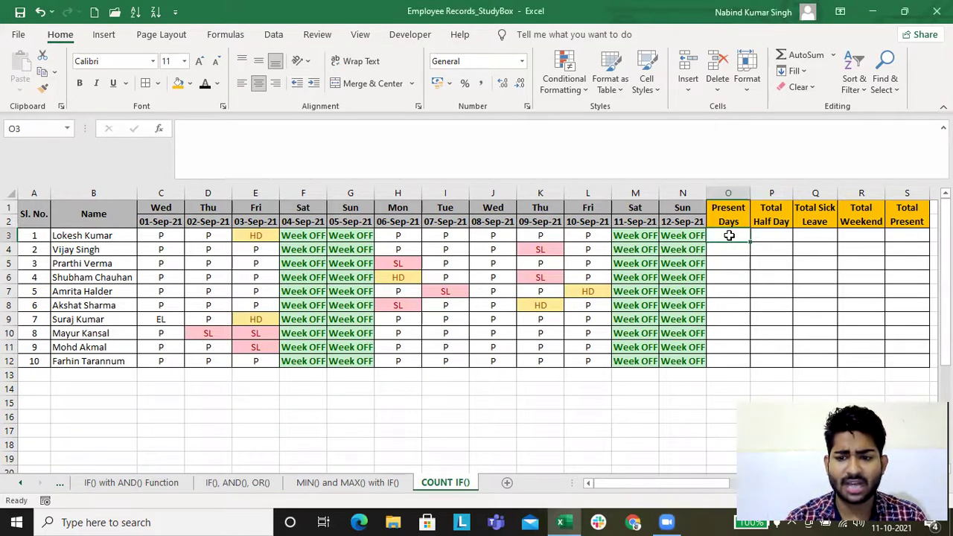
click(110, 403)
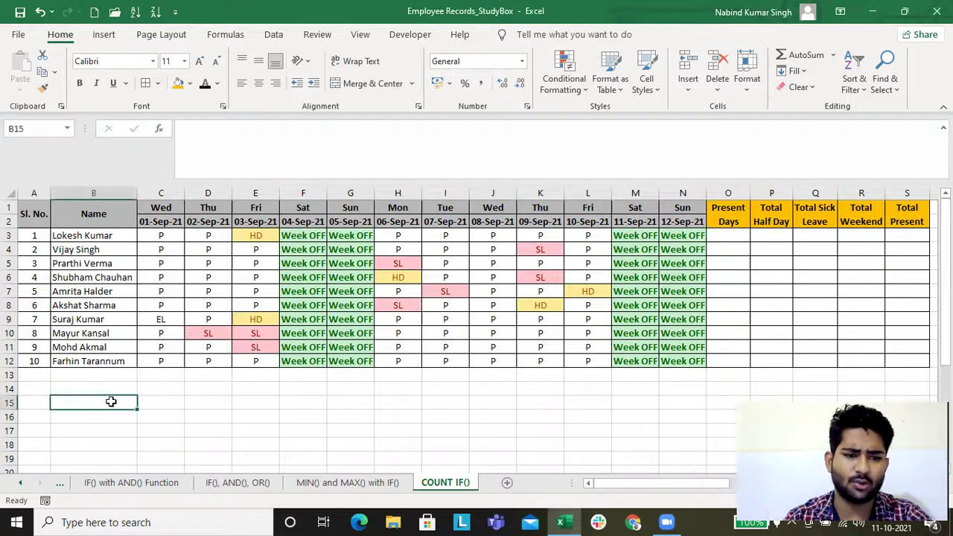
text(2)
key(Return)
text(5)
key(Return)
text(6)
key(Return)
text(8)
key(Return)
click(118, 403)
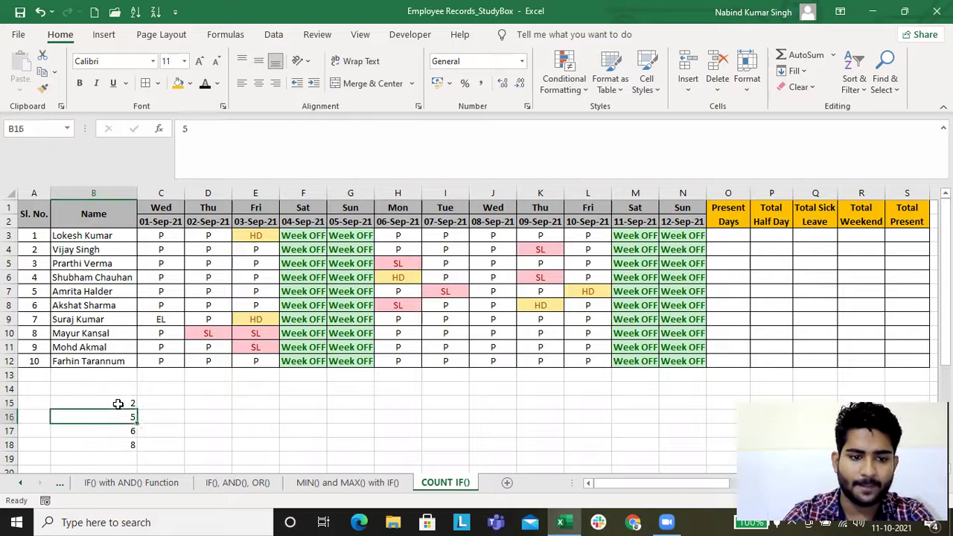
key(ctrl+shift+Down)
Enter the letters A, B, C, D in C15:C18.
key(Right)
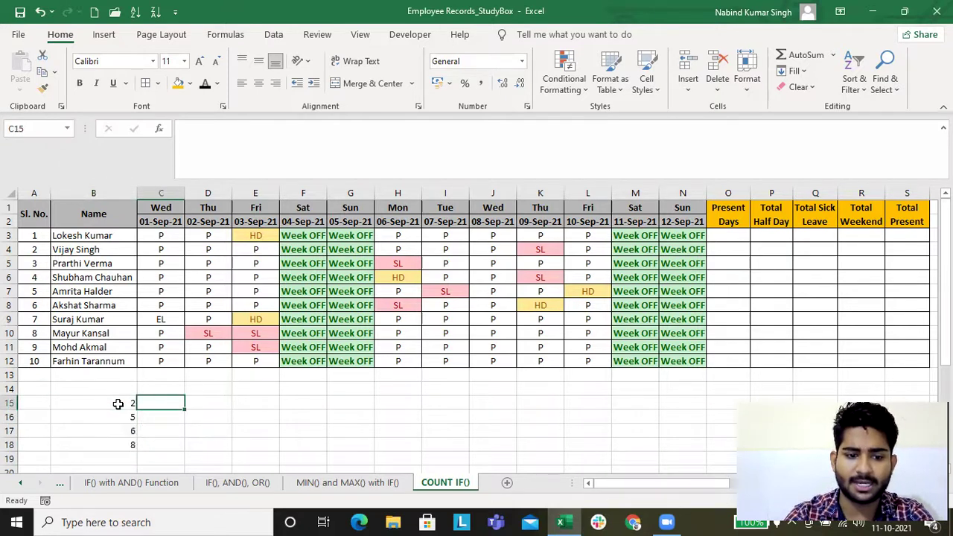
text(A)
key(Return)
text(B)
key(Return)
text(C)
key(Return)
text(D)
key(Return)
key(Up)
Enter the letters L, M, N, O in D15:D18.
key(Up)
key(Up)
Enter the numbers 1, 3, 5, 7 in A15:A18.
key(Up)
key(Right)
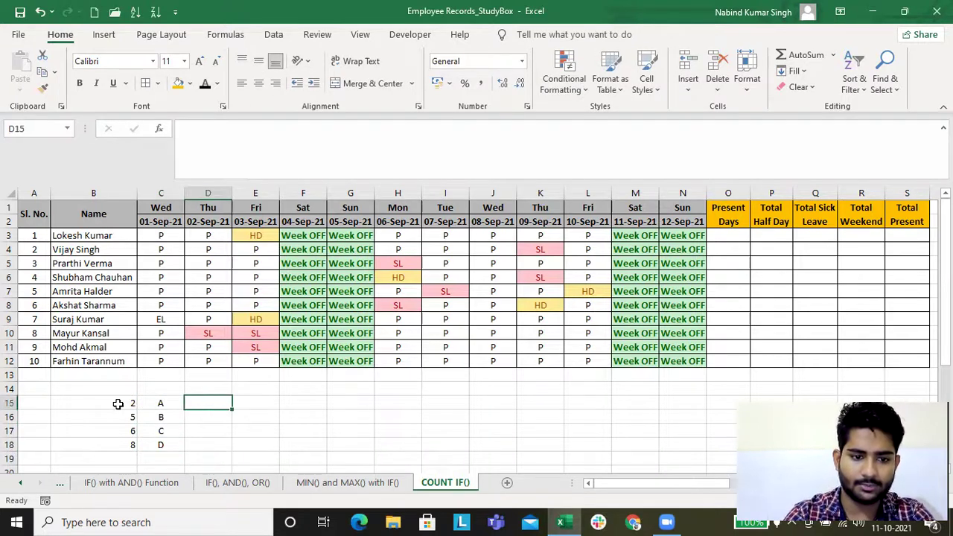
text(L)
key(Return)
text(M)
key(Return)
text(N)
key(Return)
text(O)
key(Left)
key(Left)
key(Left)
key(Up)
key(Up)
key(Up)
text(1)
key(Return)
text(3)
key(Return)
text(5)
key(Return)
text(7)
key(Return)
key(Up)
key(Up)
key(Up)
key(Up)
Add the heading 'Count' in E14 beside the practice block.
key(ctrl+shift+Down)
key(ctrl+shift+Right)
key(Right)
key(Right)
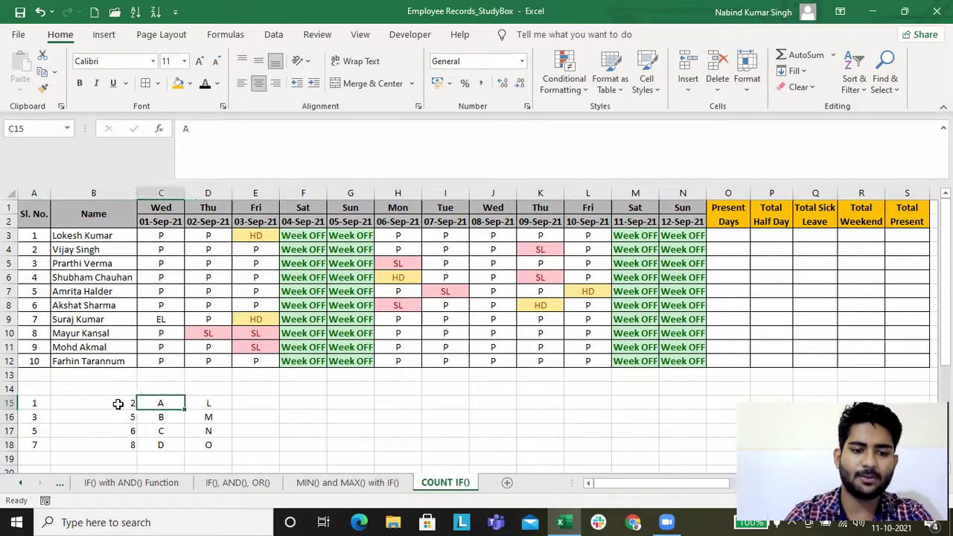
key(Right)
key(Right)
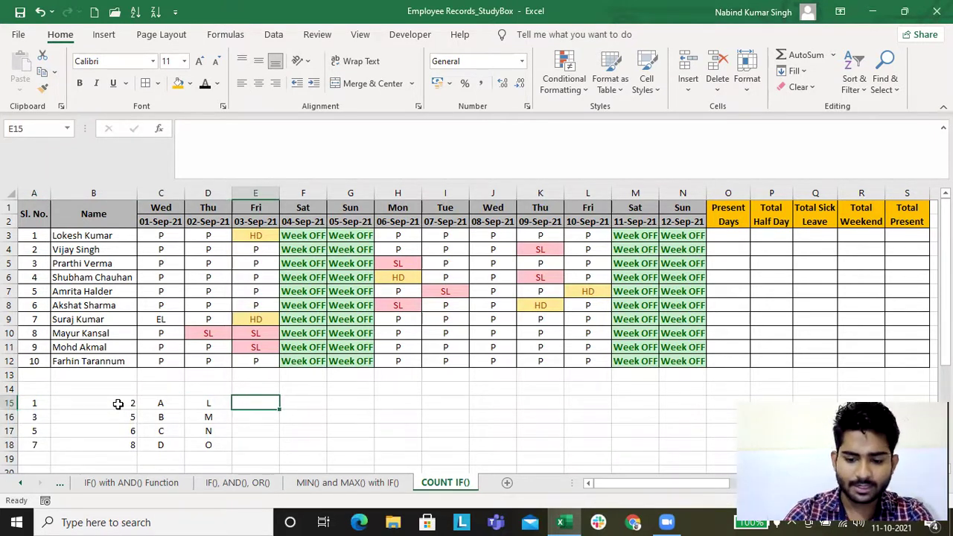
key(Up)
text(Count)
key(Tab)
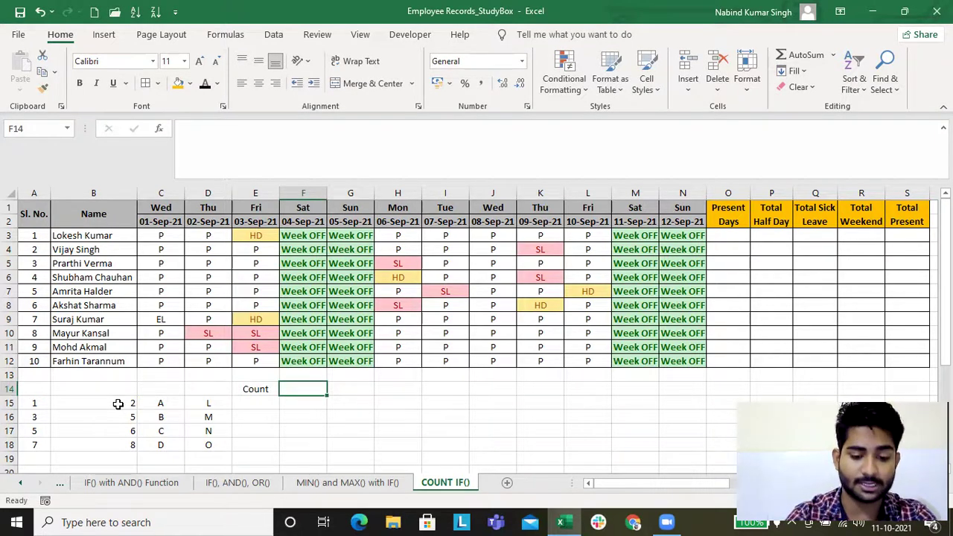
Add the 'CountA' heading in F14 and bold both headings in E14:F14.
text(CountA)
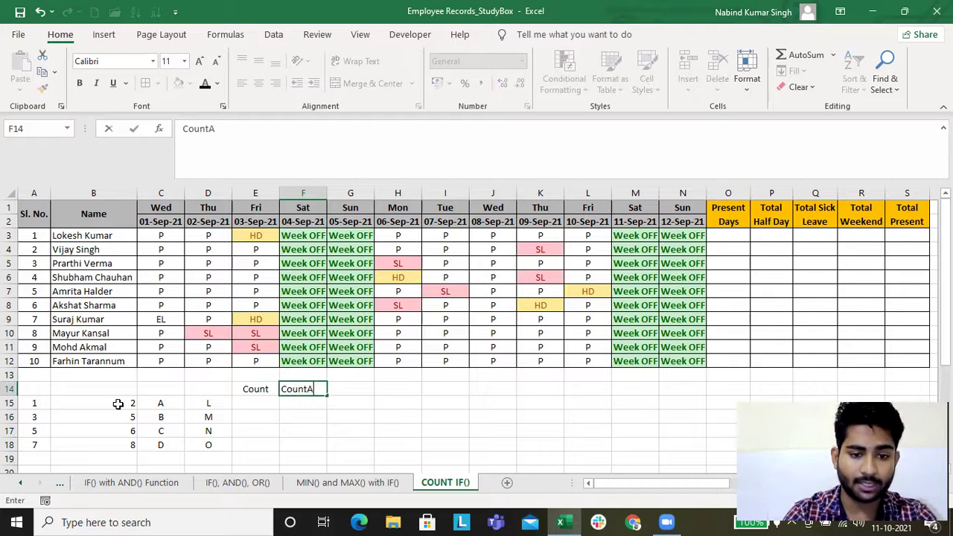
key(Tab)
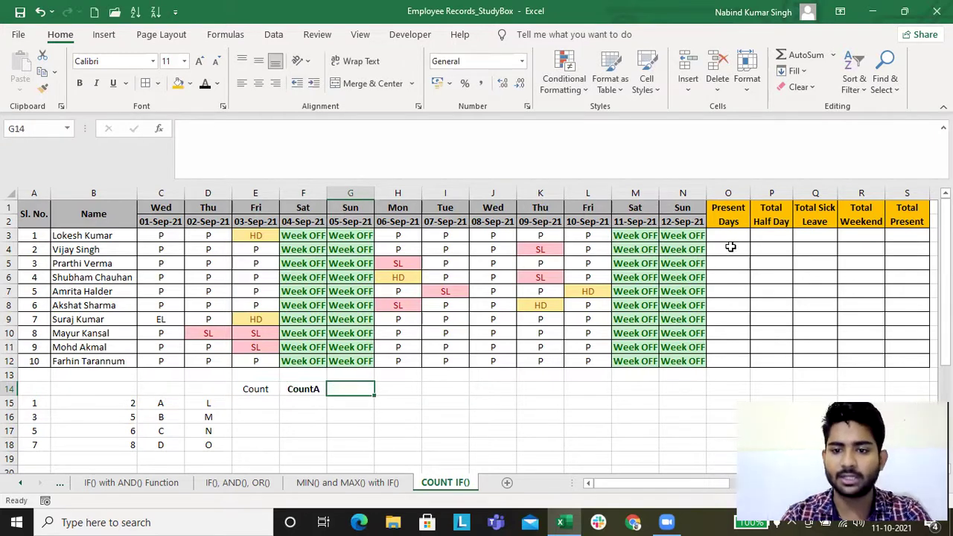
click(730, 235)
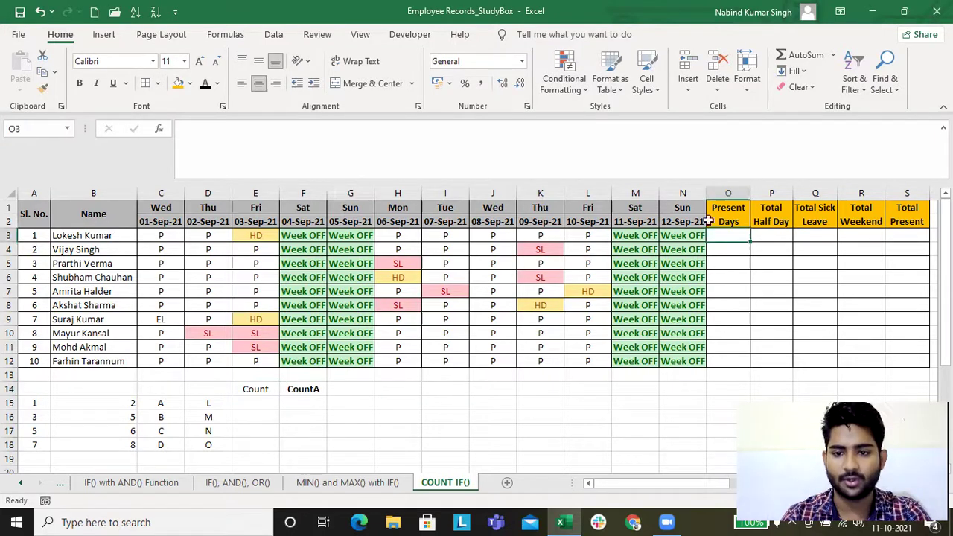
drag(256, 389, 320, 389)
key(ctrl+b)
Enter =COUNT(A15:D15) in E15 and fill it down to E18.
click(268, 402)
text(=co)
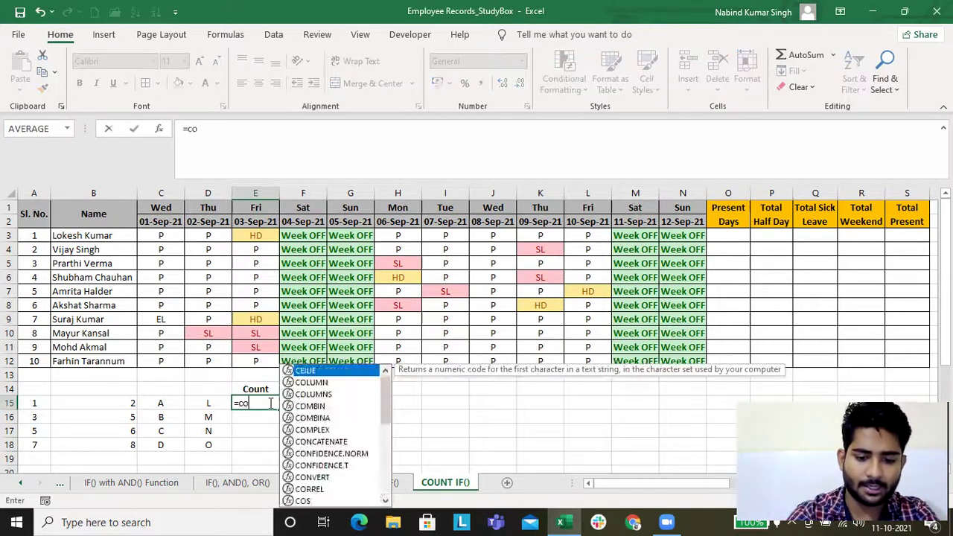
text(unt)
key(Tab)
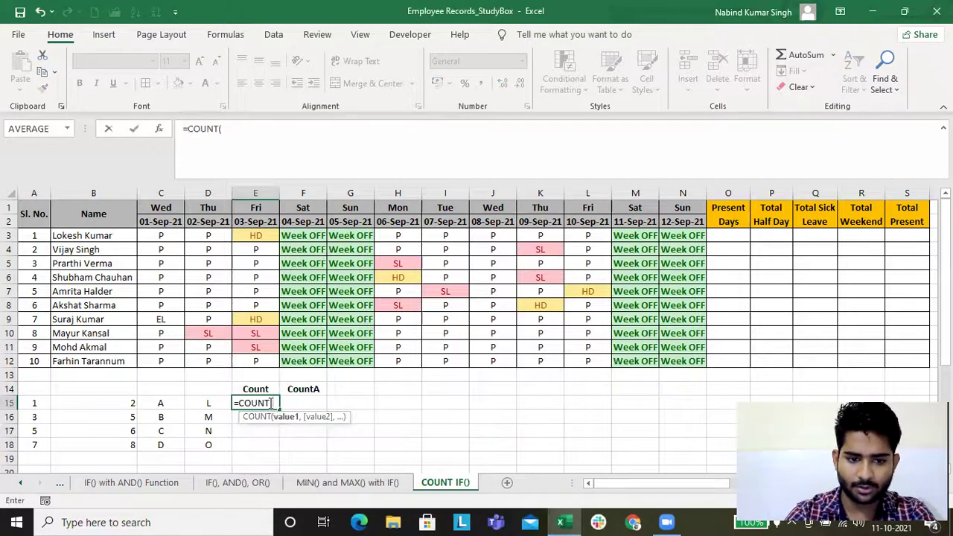
key(Left)
key(shift+Left)
key(shift+Left)
key(shift+Left)
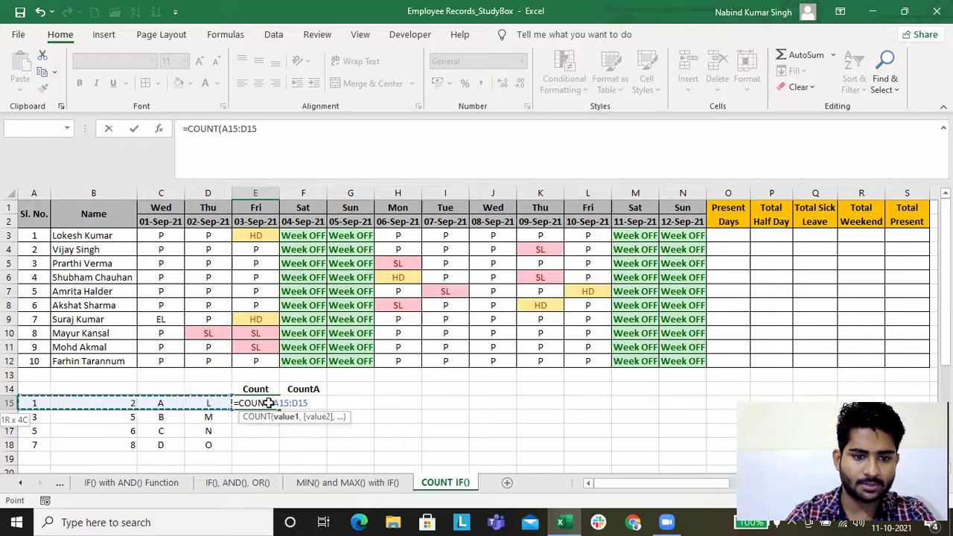
key(ctrl+Return)
drag(279, 410, 278, 449)
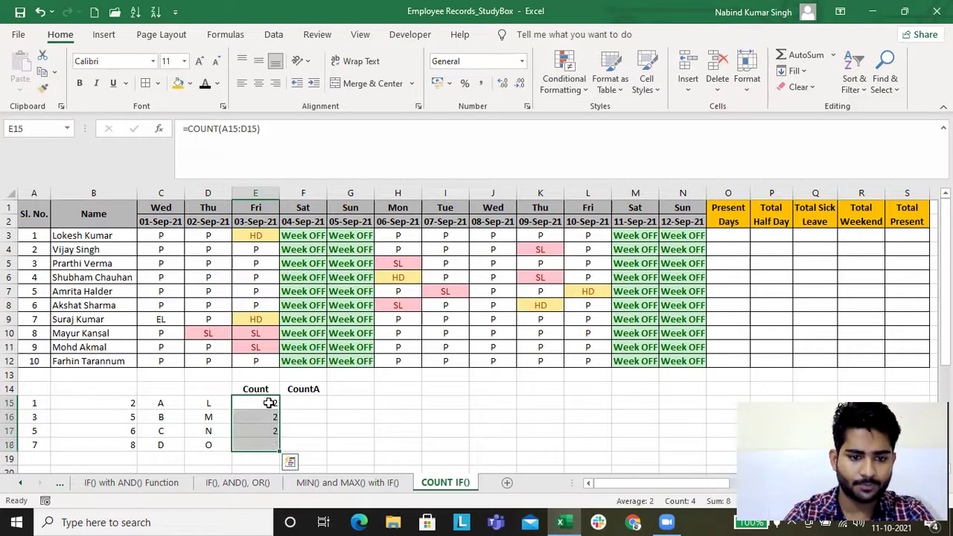
click(269, 404)
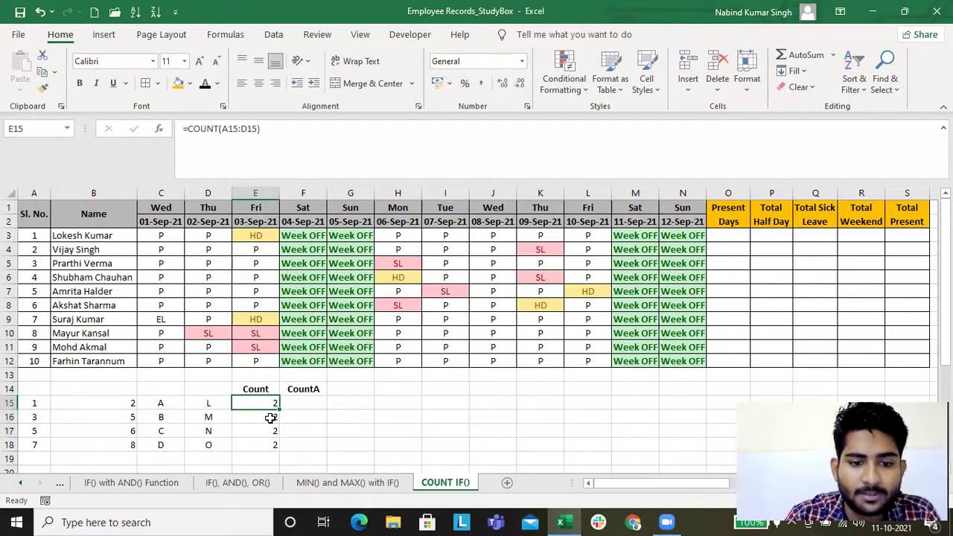
click(307, 403)
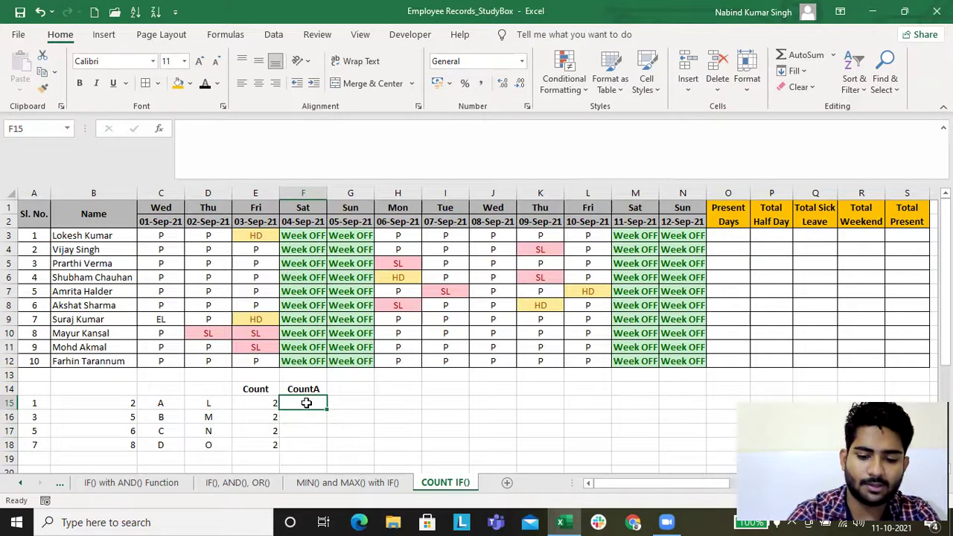
Enter =COUNTA(A15:E15) in F15.
text(=count)
key(Tab)
key(BackSpace)
text(a)
key(Tab)
key(Left)
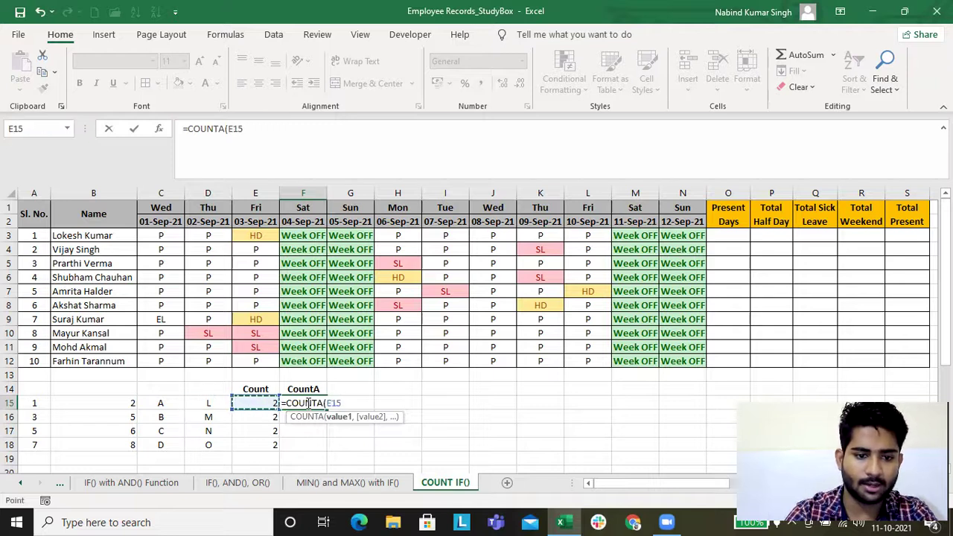
key(shift+Left)
key(shift+Left)
key(shift+Left)
key(shift+Left)
key(Return)
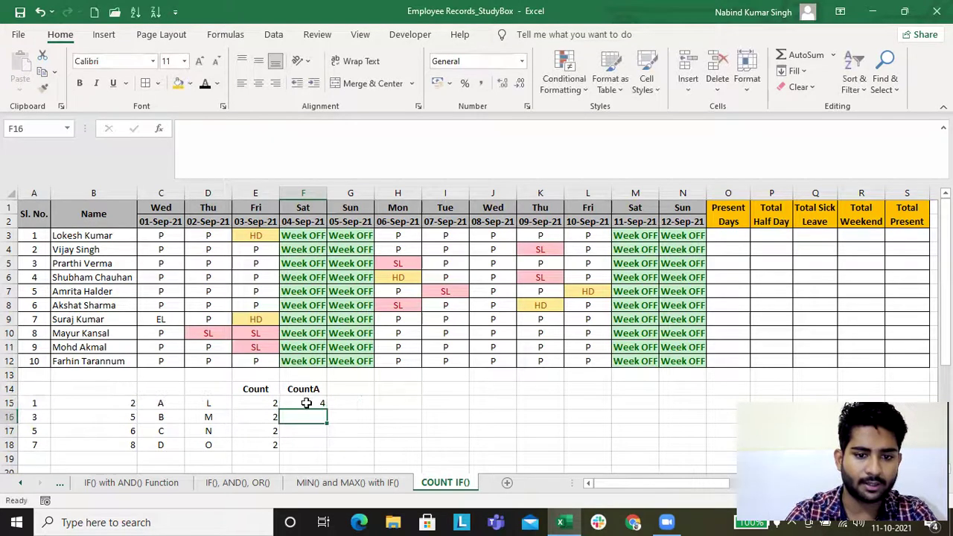
Copy the COUNTA formula from F15 into F16:F18.
click(307, 403)
key(ctrl+c)
key(Down)
key(Down)
key(Down)
key(shift+Up)
key(shift+Up)
key(shift+Up)
key(ctrl+v)
key(Left)
key(Left)
key(Left)
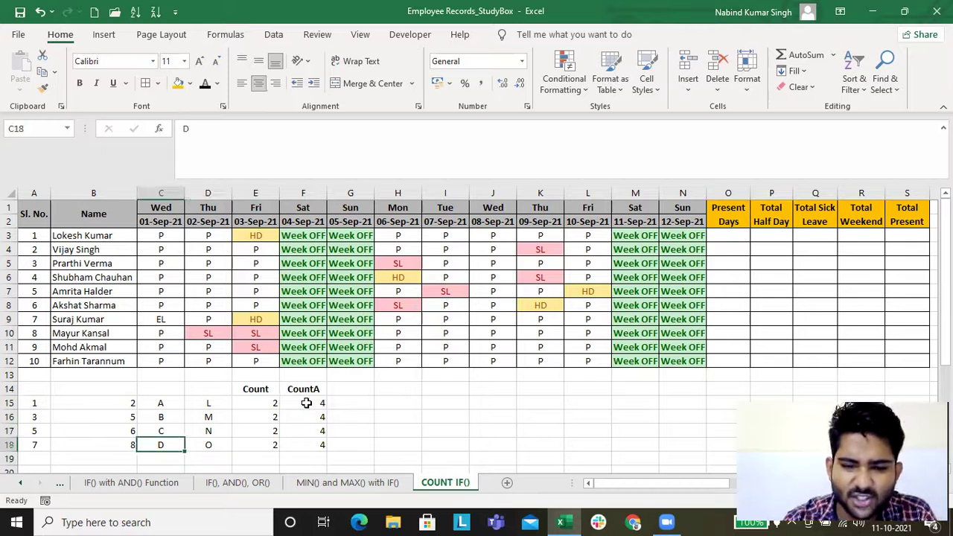
Change row 18 values to 8 in C18 and 7 in D18.
text(8)
key(Return)
key(Up)
key(Right)
key(Right)
key(Right)
key(Left)
key(Right)
key(Left)
key(Left)
key(Left)
key(Right)
text(7)
key(Return)
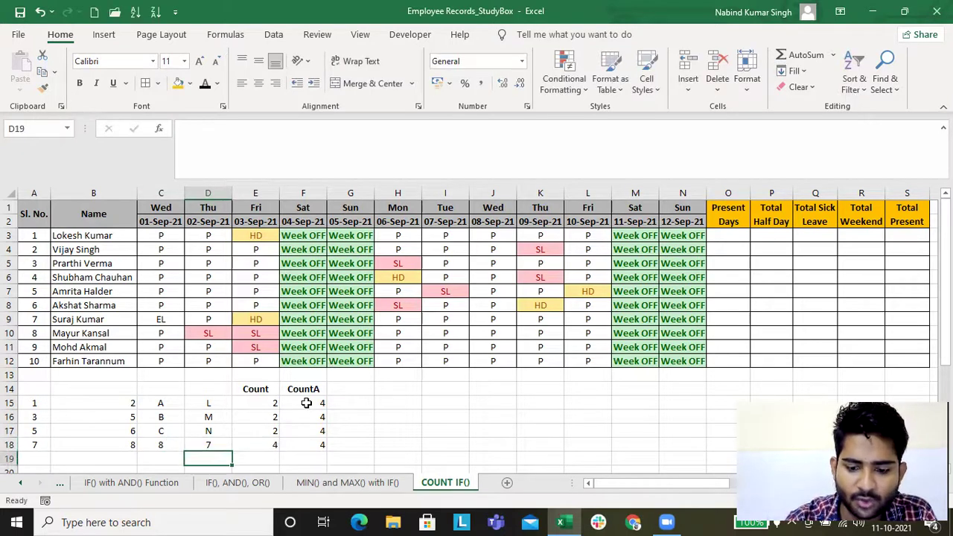
key(Up)
key(Right)
key(Left)
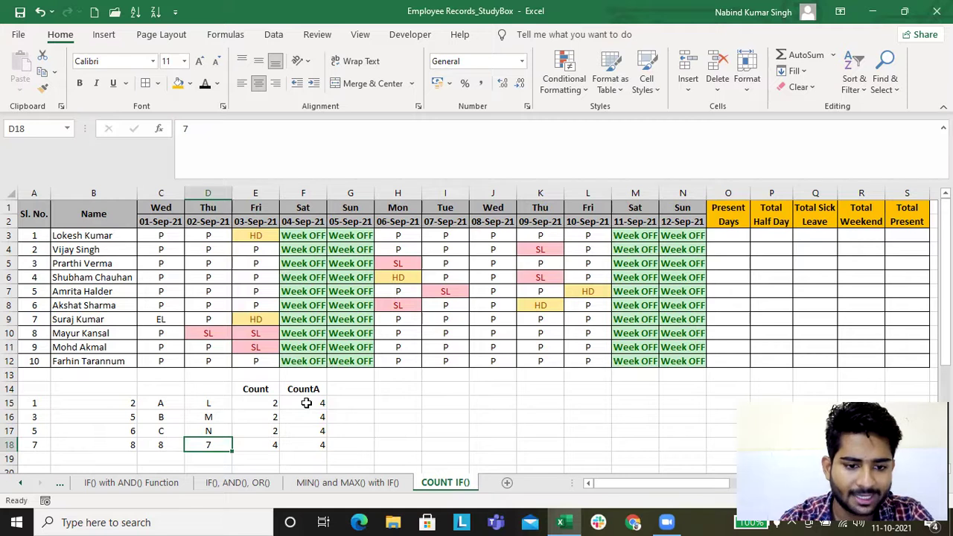
Replace row 18 with the letters J, P, G, A across A18:D18.
text(A)
key(Left)
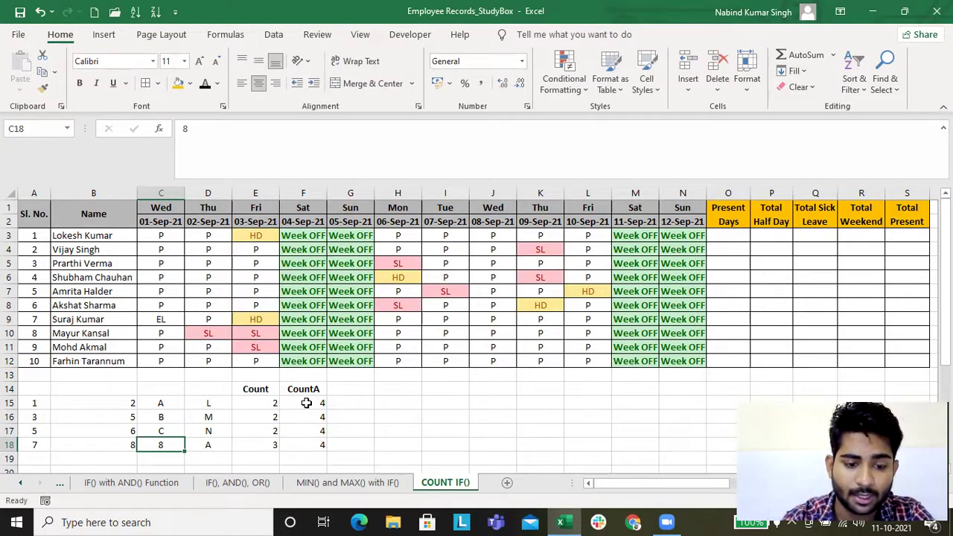
text(G)
key(Left)
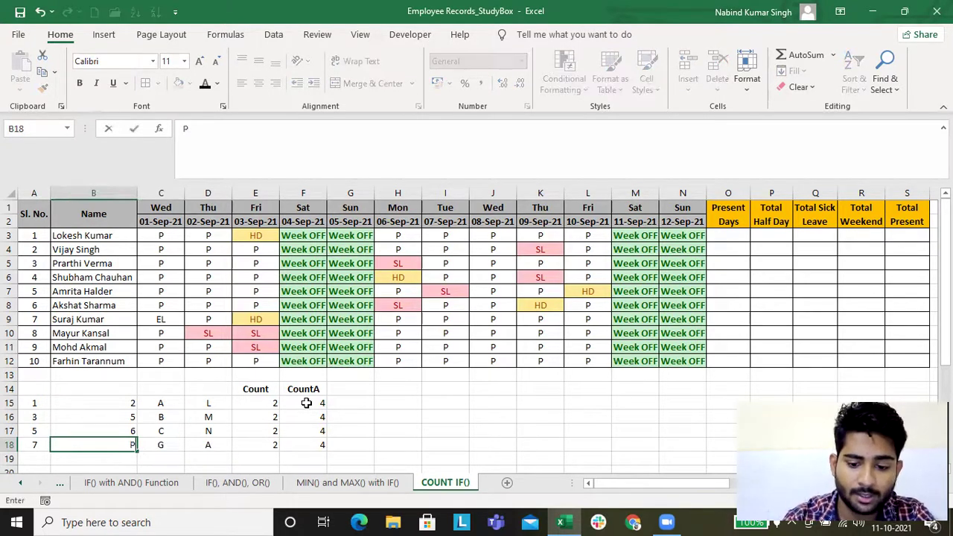
text(P)
key(Left)
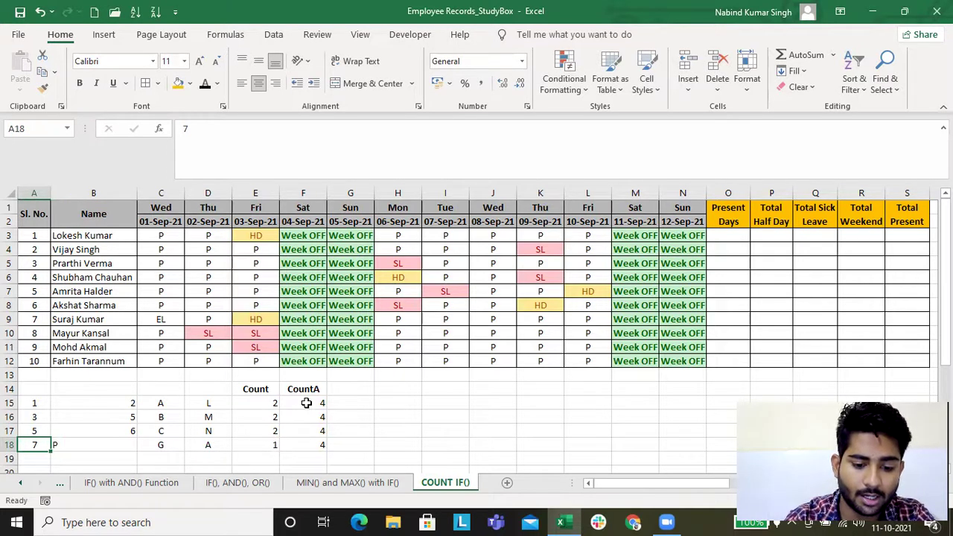
text(J)
key(Right)
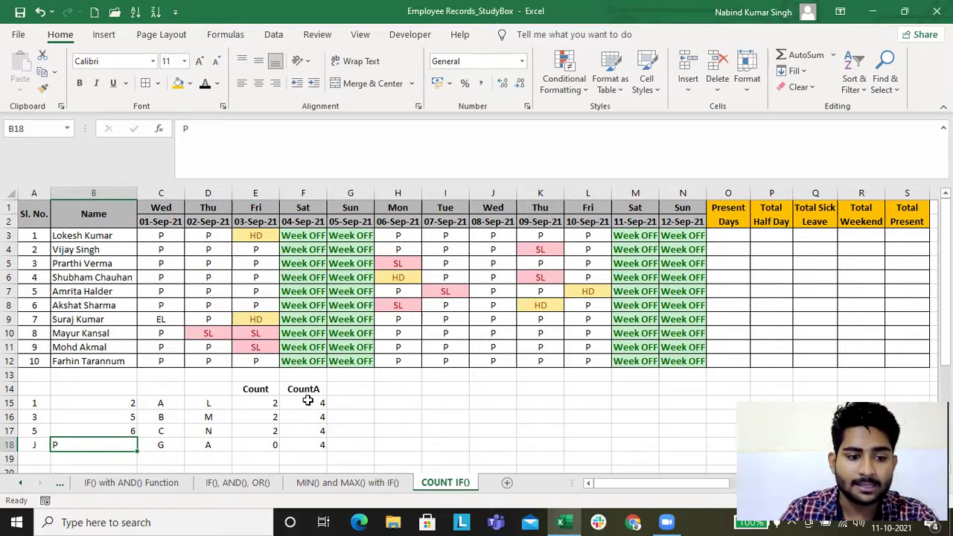
Try the values 0.5 and 8 in B18 to test the counts.
text(0)
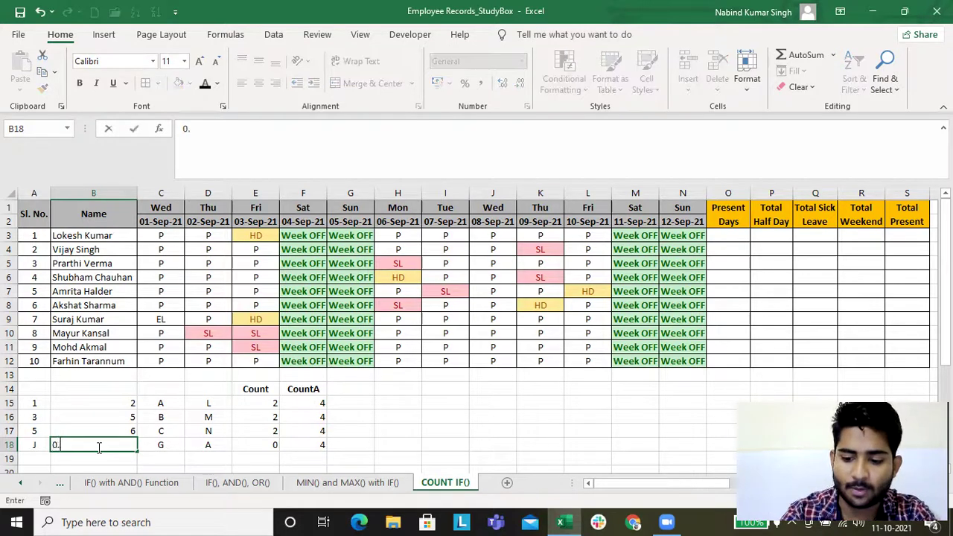
text(.5)
key(Return)
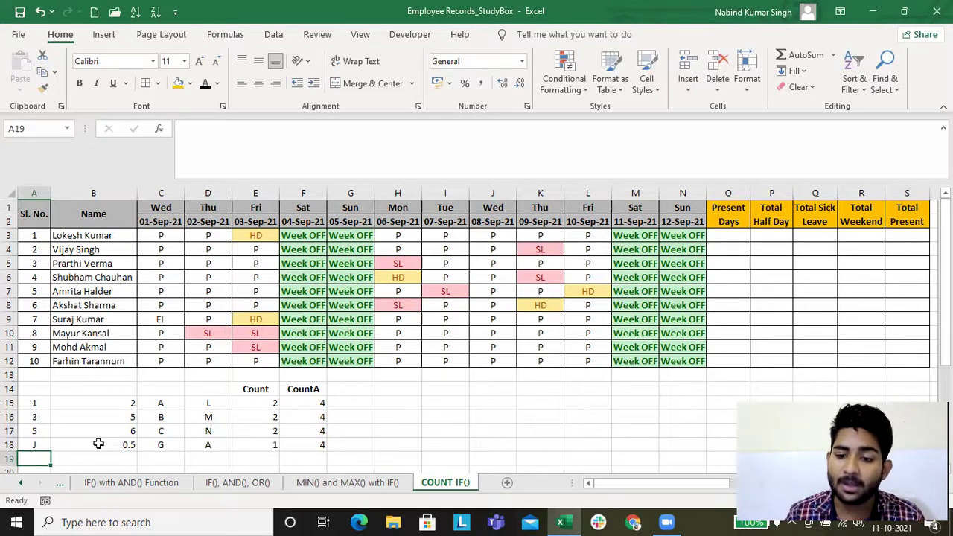
click(98, 443)
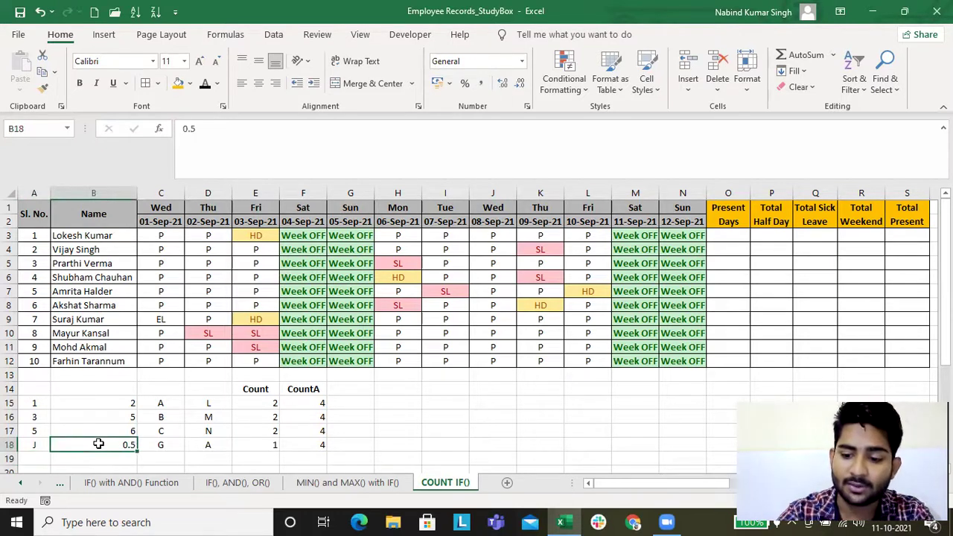
text(-9)
key(Return)
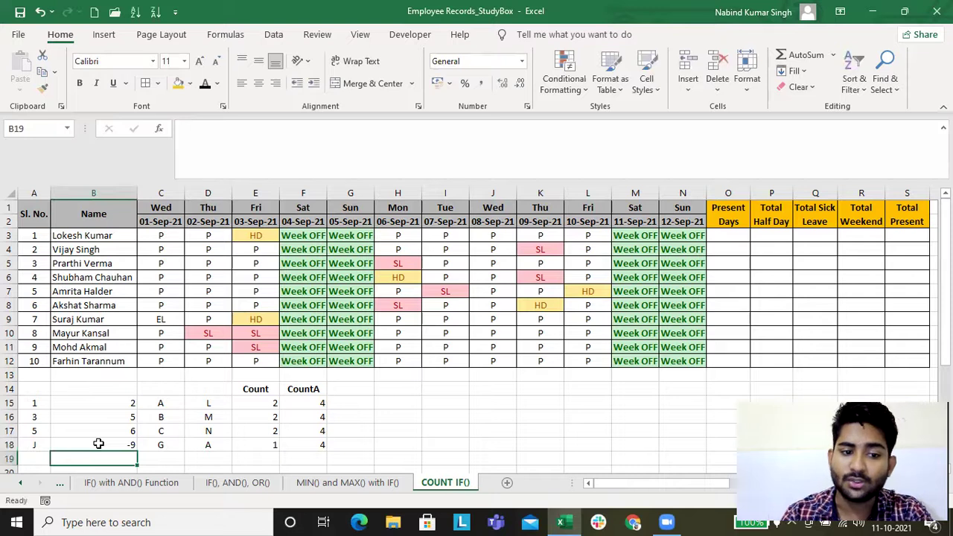
click(98, 444)
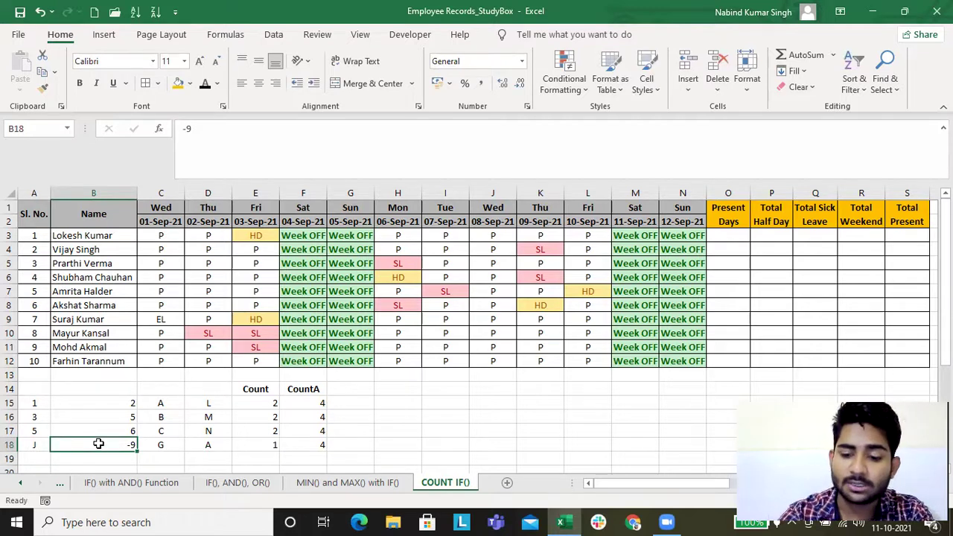
text(8)
key(Return)
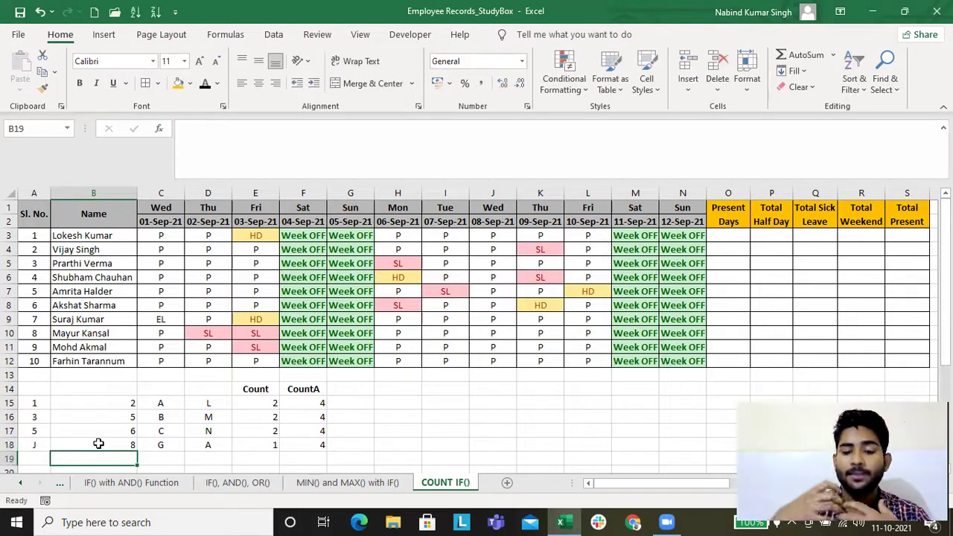
Set B18 to -9 and C18 to -10 so the E18 count updates.
click(98, 443)
text(-9)
key(Return)
click(98, 444)
key(Right)
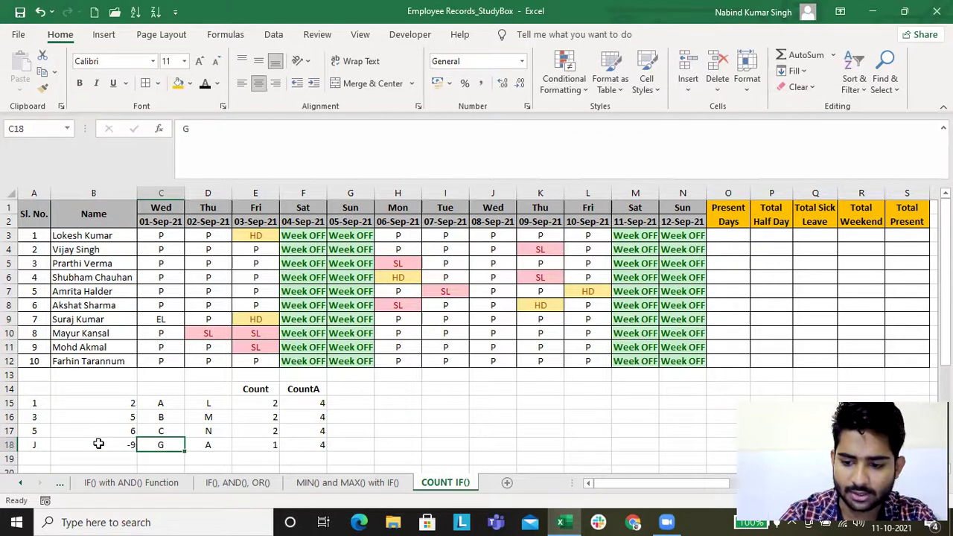
text(-10)
key(Return)
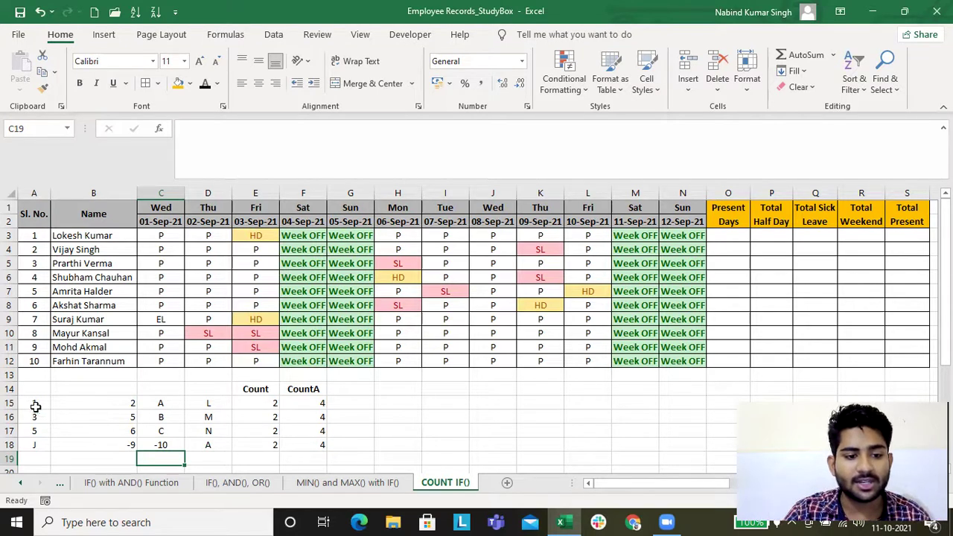
mouse_move(34, 404)
mouse_down()
mouse_move(240, 405)
mouse_move(32, 408)
mouse_up()
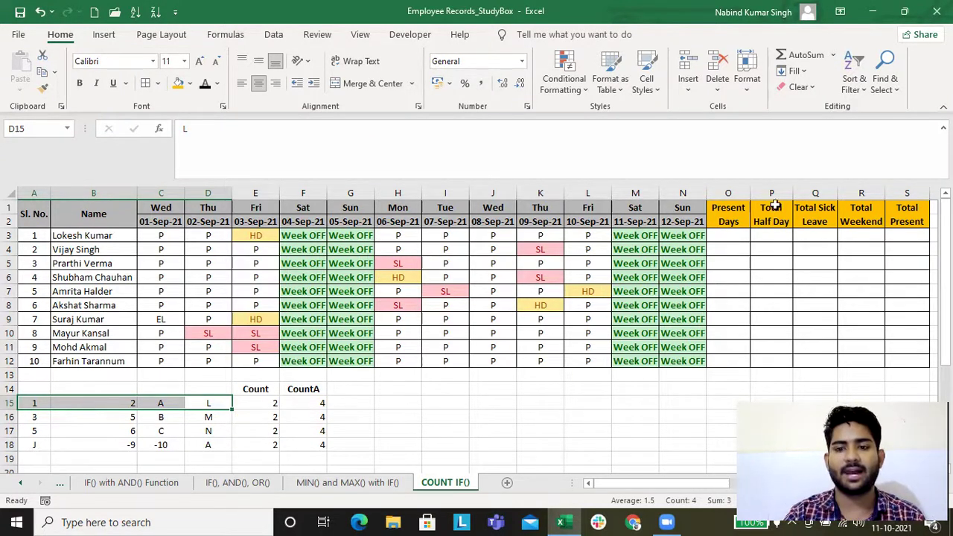
click(732, 235)
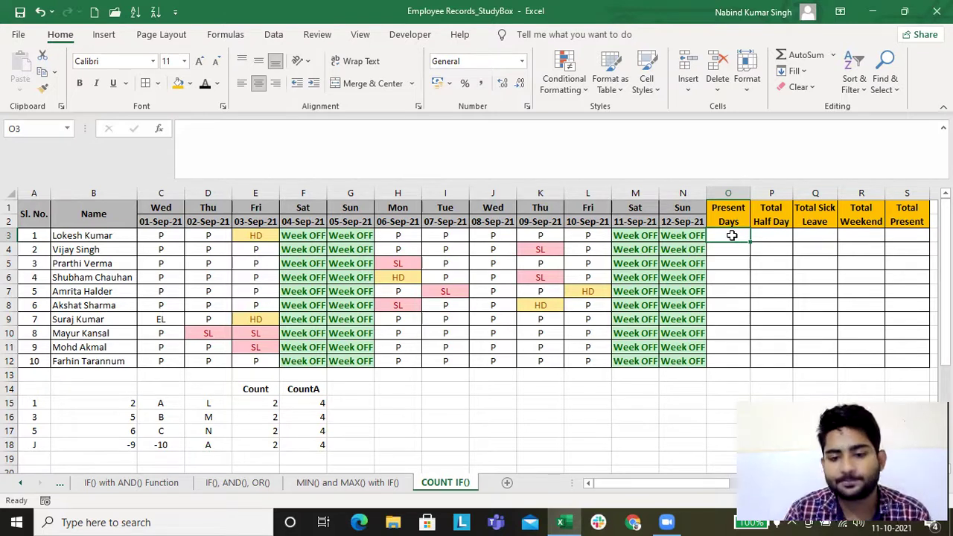
Enter =COUNTIF(C3:N3,"P") in O3 to count the first employee's present days.
click(167, 237)
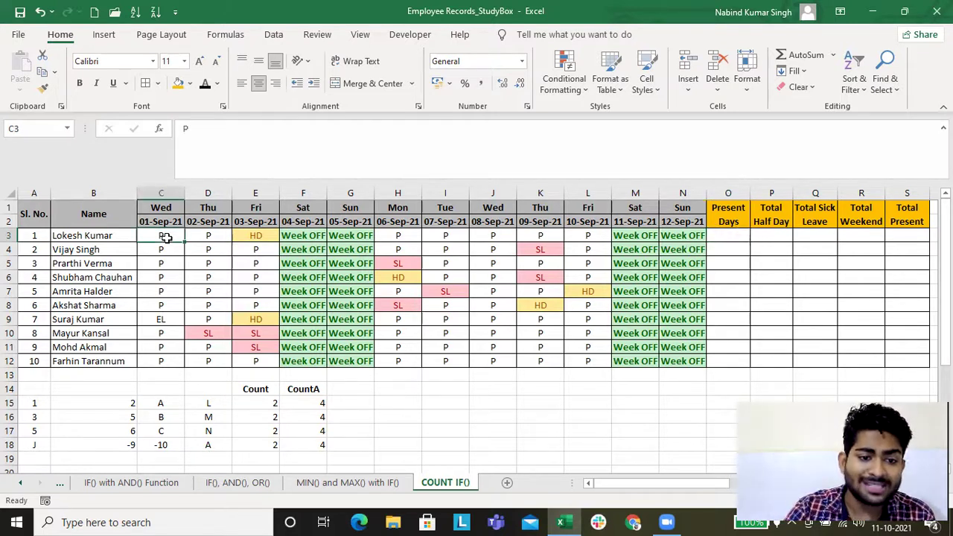
click(255, 235)
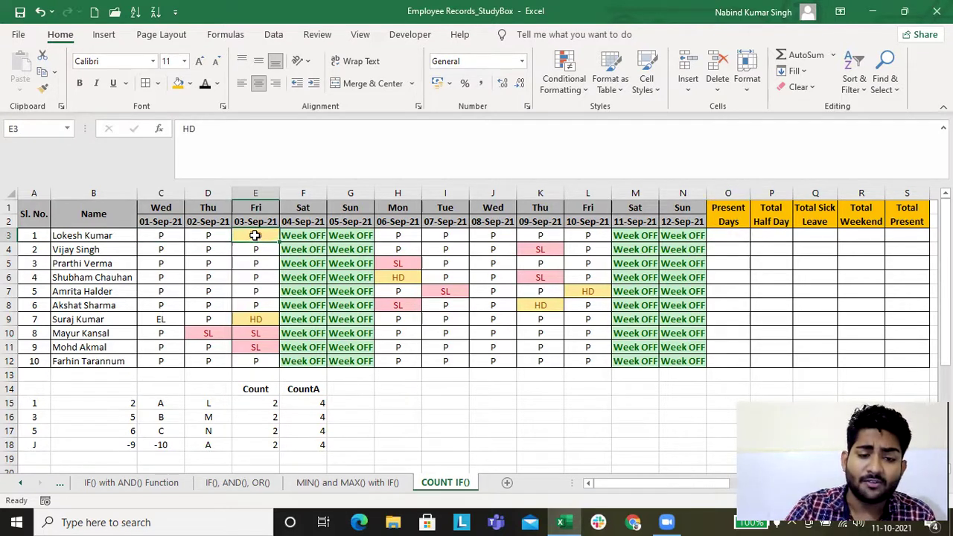
click(396, 263)
text(SL)
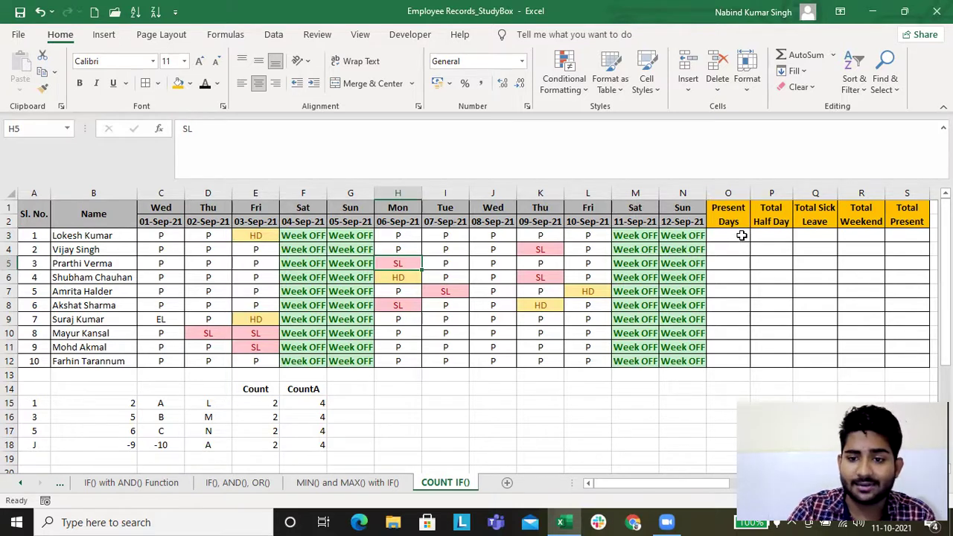
click(738, 234)
text(=cou)
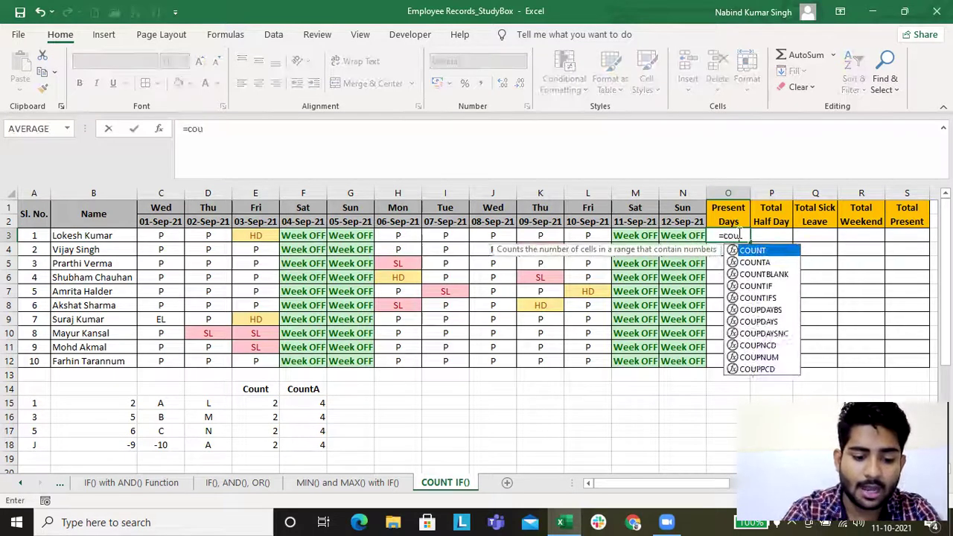
text(ntif)
key(Tab)
key(Left)
key(shift+Left)
key(shift+Left)
key(shift+Left)
key(shift+Left)
key(shift+Left)
key(shift+Left)
key(shift+Left)
key(shift+Left)
key(shift+Left)
key(shift+Left)
key(shift+Left)
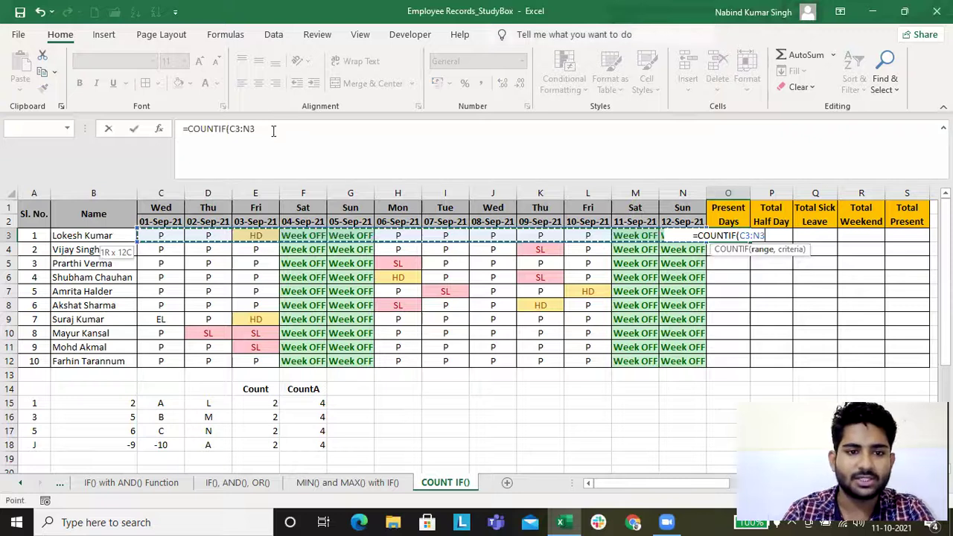
text(,"P")
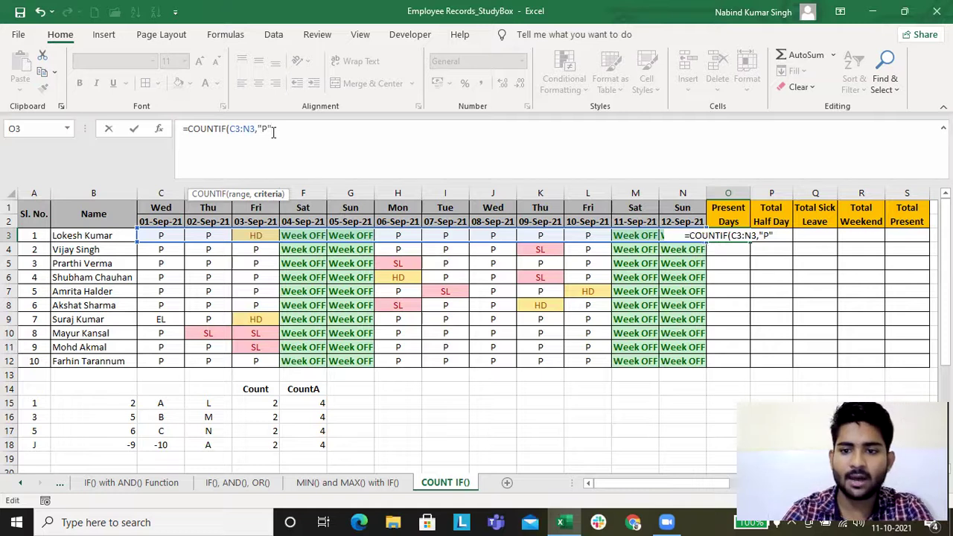
key(Return)
Fill the Present Days formula down from O3 through O12.
key(Left)
key(ctrl+Down)
key(Right)
key(ctrl+shift+Up)
key(ctrl+d)
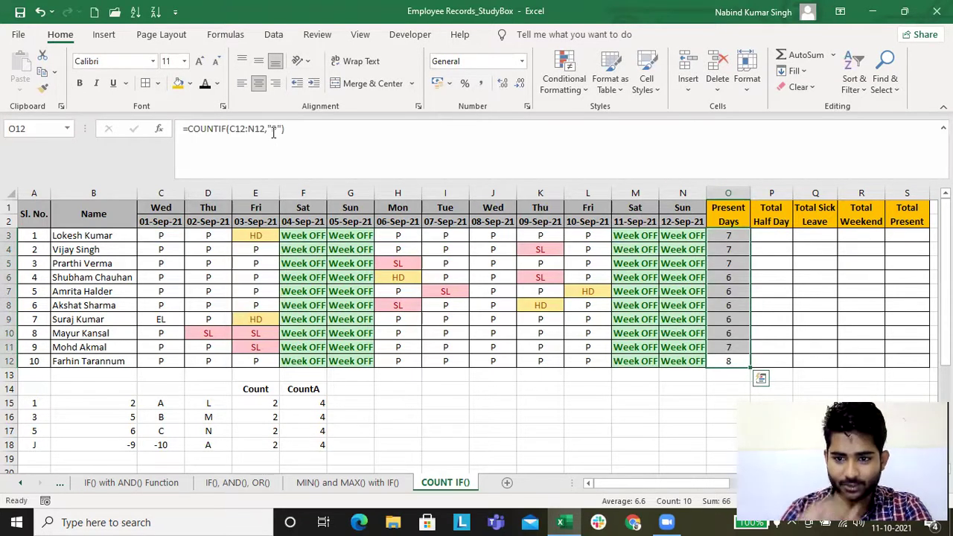
Verify row 10's Present Days result against its P entries in H10:L10.
click(733, 336)
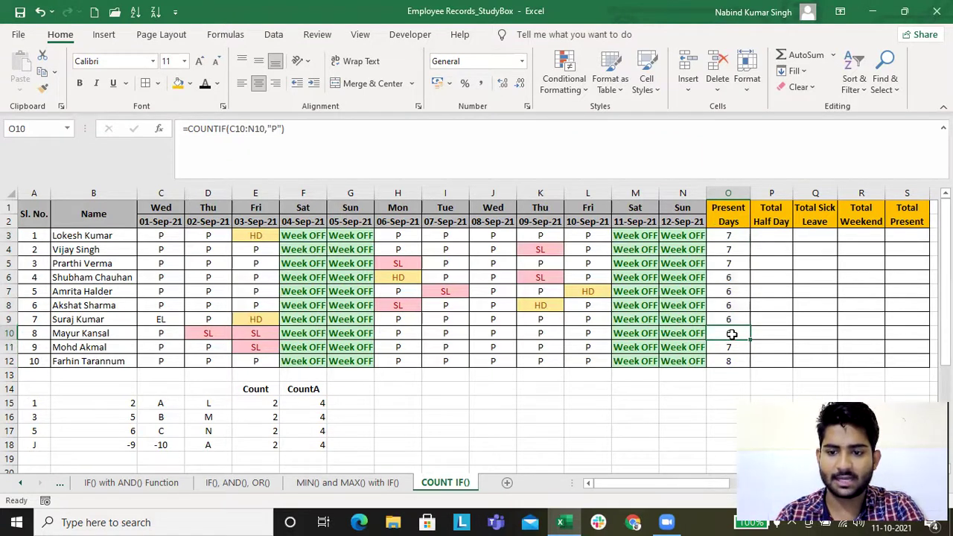
key(Left)
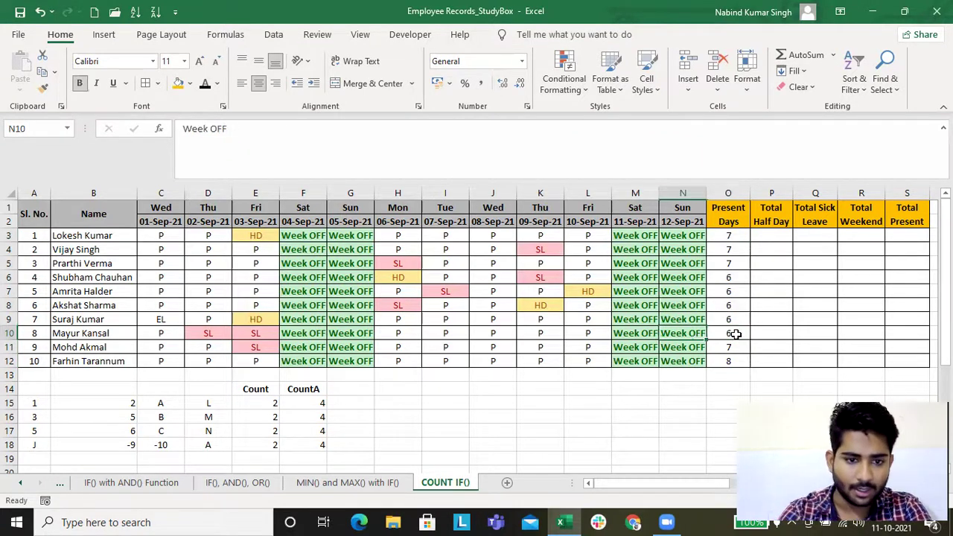
key(Left)
key(Left)
key(Left)
key(Right)
key(Right)
key(Right)
key(Right)
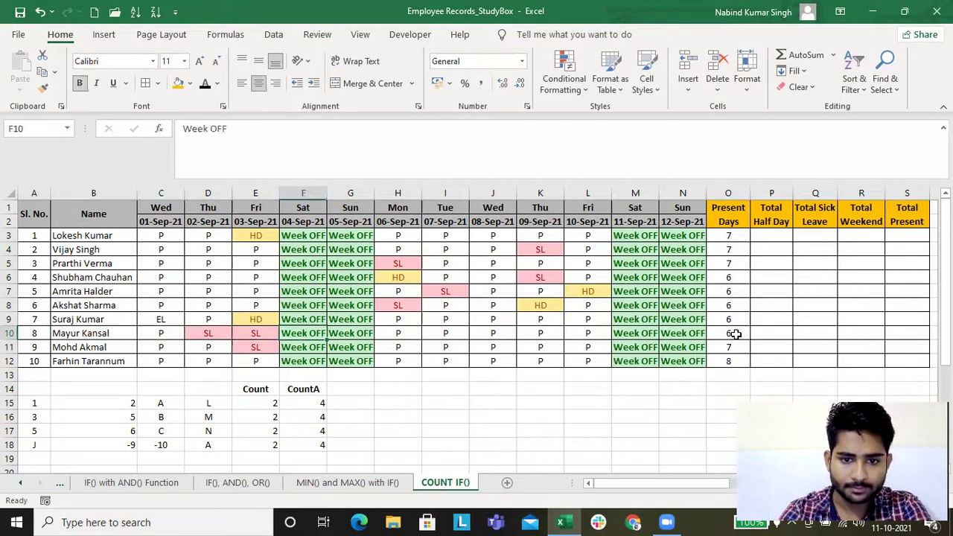
key(Right)
key(shift+Right)
key(shift+Right)
key(shift+Right)
key(shift+Right)
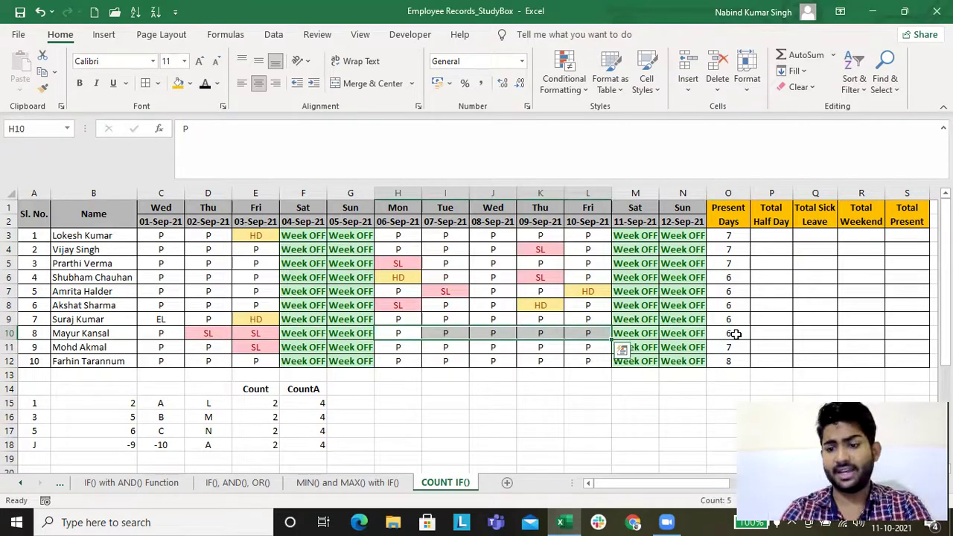
click(735, 335)
key(Right)
key(Left)
key(Up)
key(Up)
key(Up)
key(shift+Right)
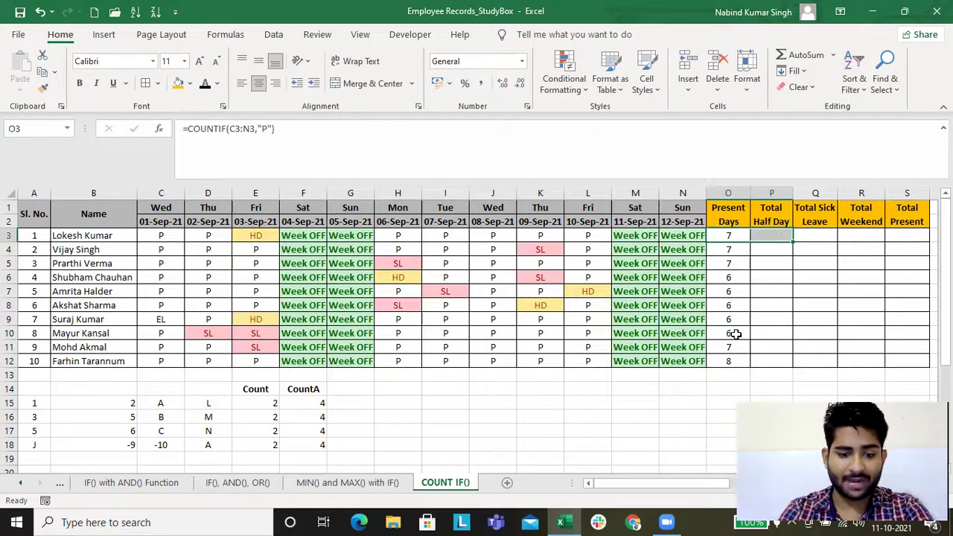
After comparing O3 with its copy in P3, make the Present Days C3:N3 range absolute.
key(ctrl+r)
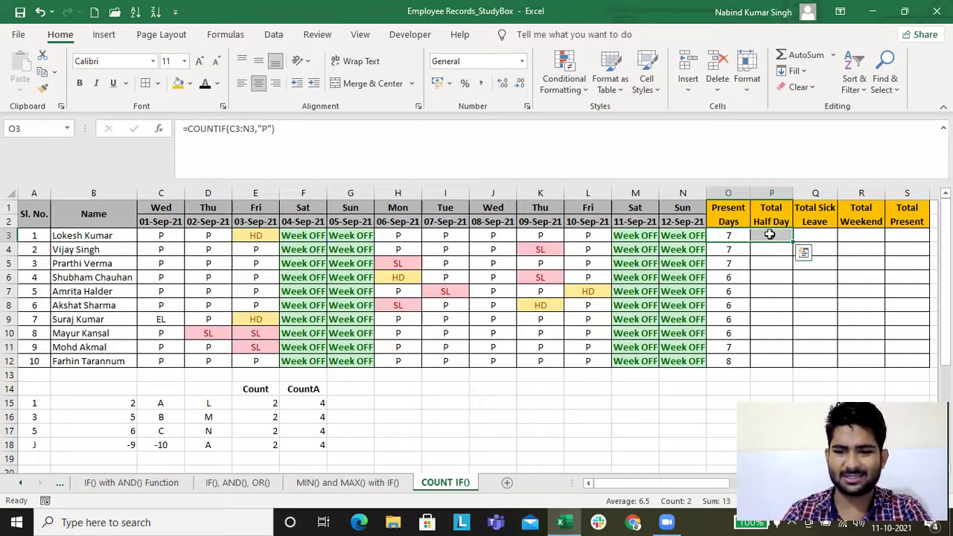
click(770, 234)
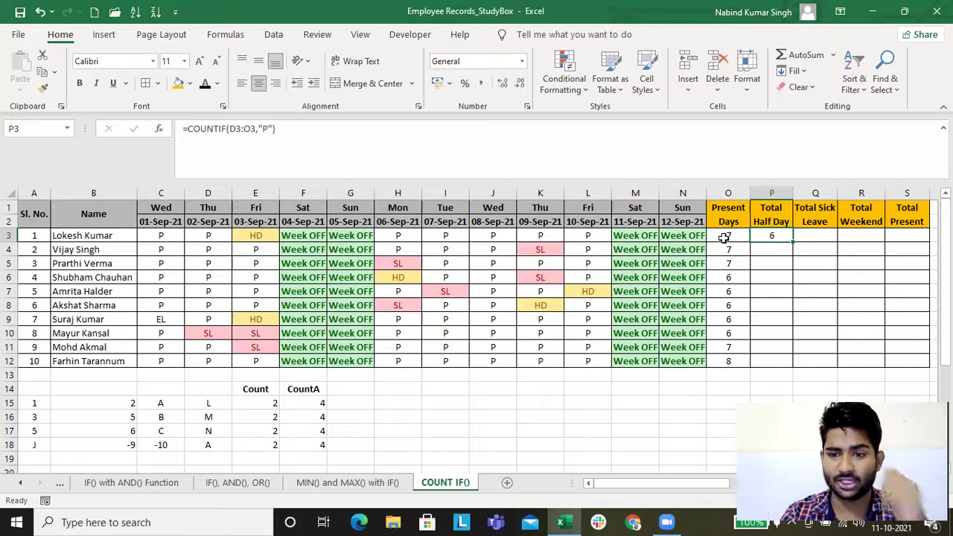
click(732, 236)
click(763, 236)
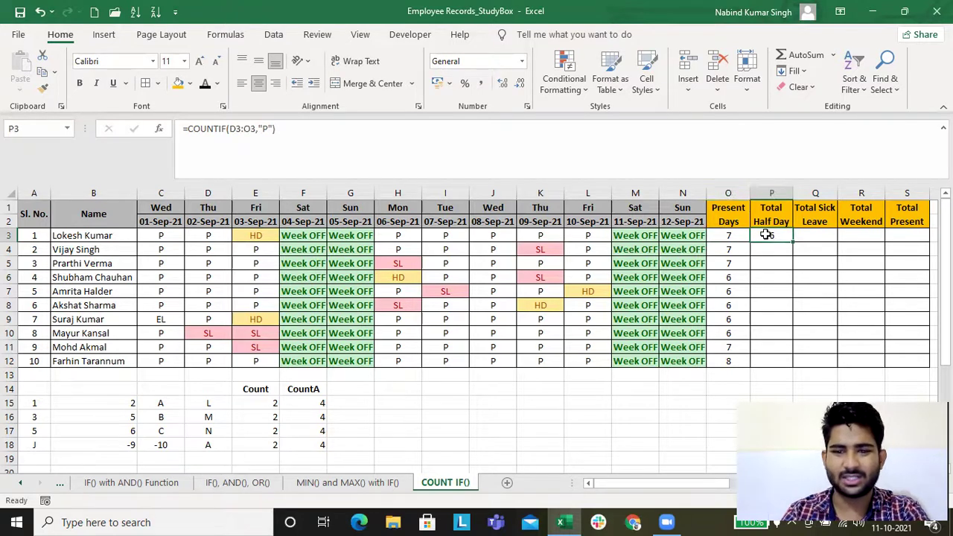
click(736, 237)
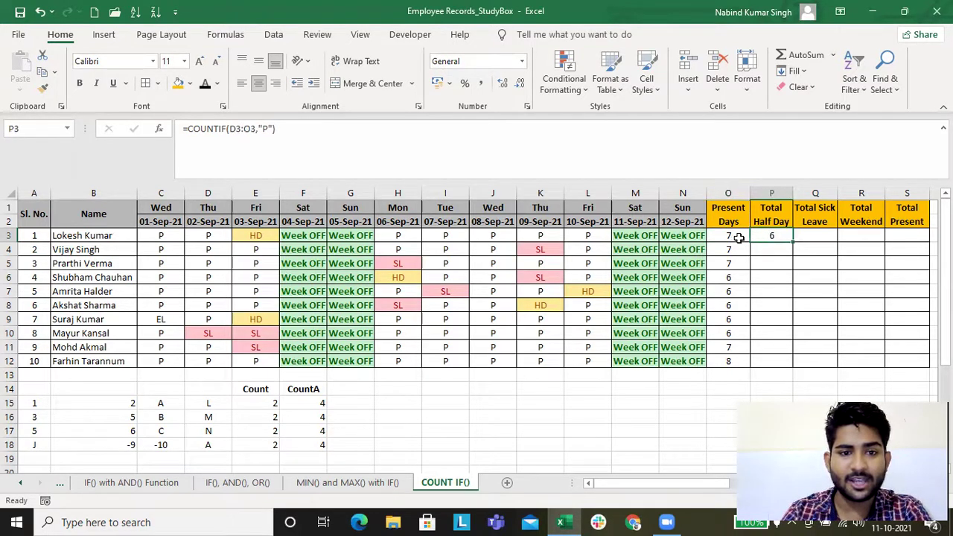
click(737, 236)
click(735, 235)
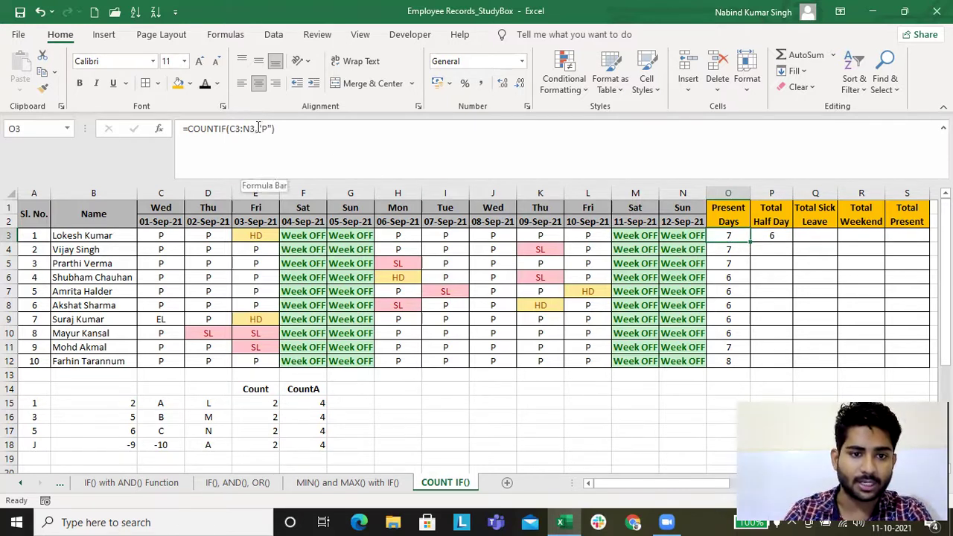
click(257, 128)
drag(255, 128, 229, 128)
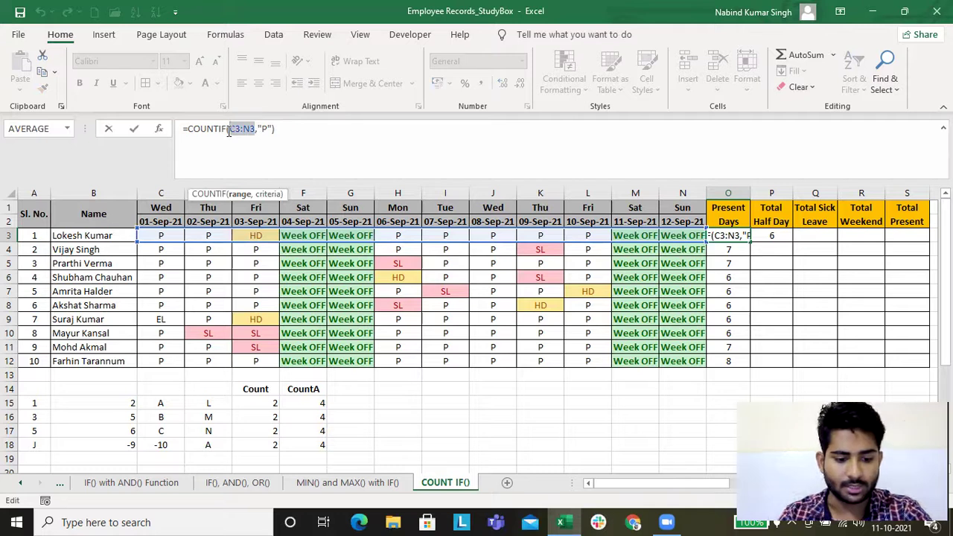
key(F4)
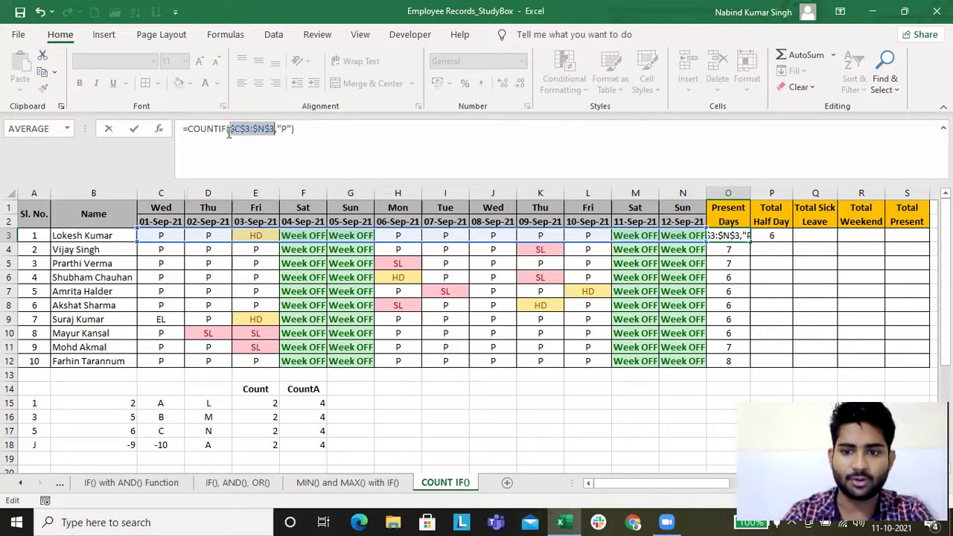
key(Return)
Copy the COUNTIF into P3 with criterion "HD" and fill it down P3:P12.
key(Up)
key(shift+Right)
key(ctrl+r)
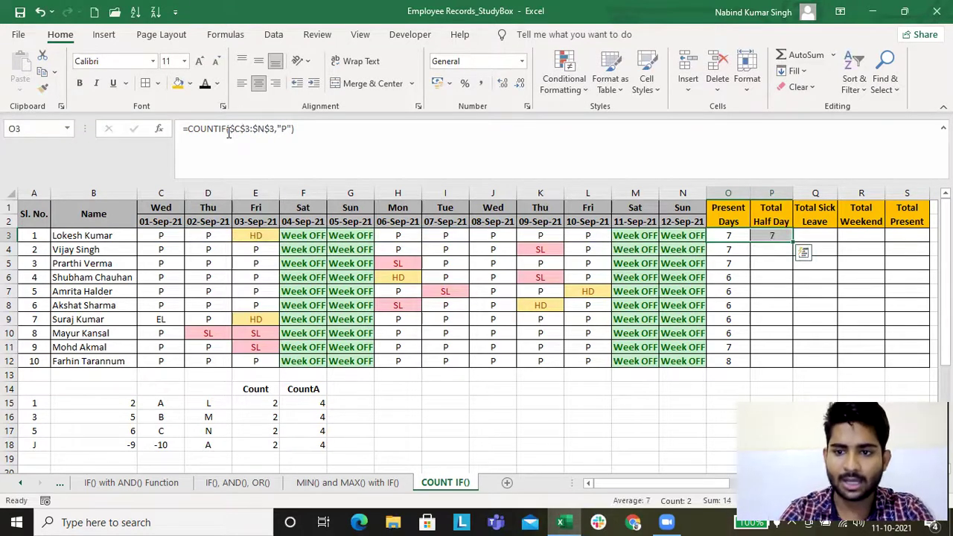
click(762, 237)
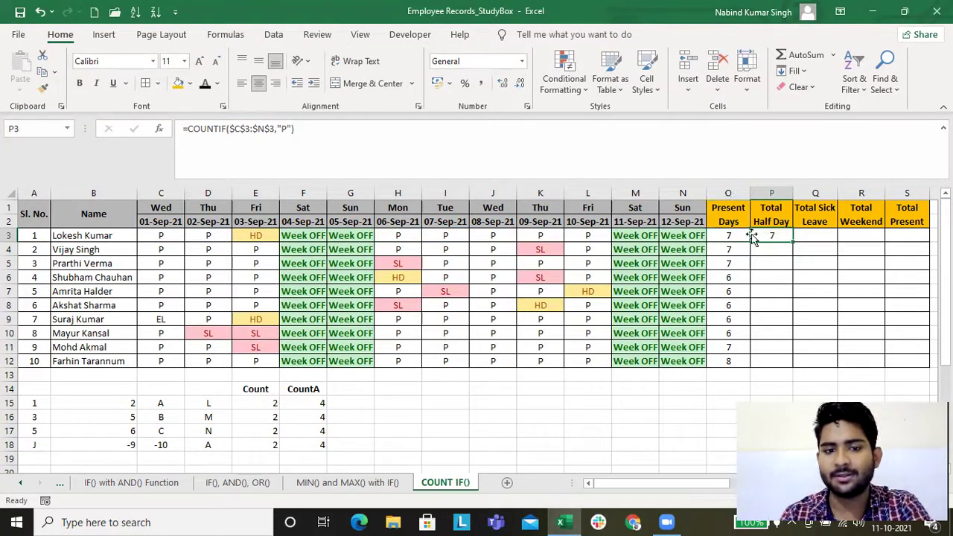
click(290, 130)
key(BackSpace)
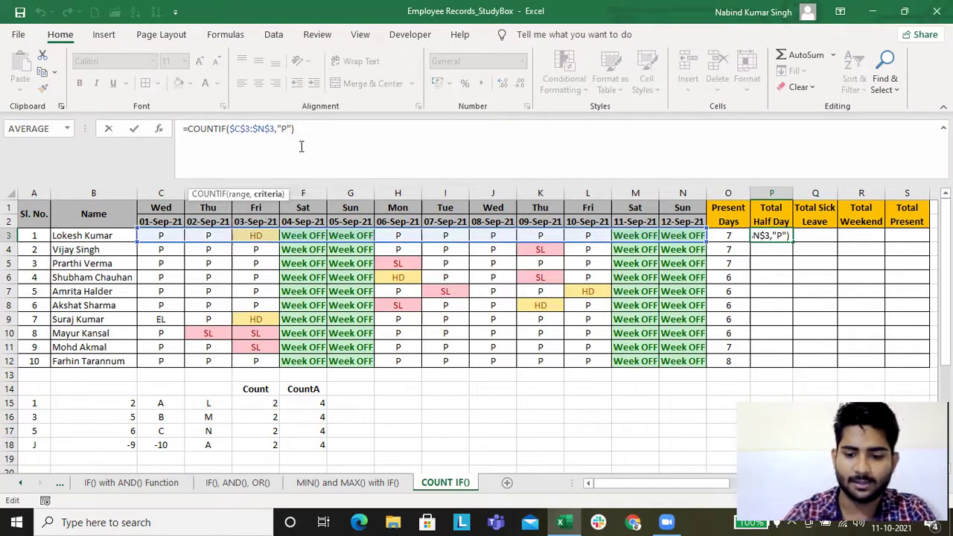
text(HD)
key(Return)
key(Left)
key(ctrl+shift+Down)
key(Up)
key(Right)
key(shift+Down)
key(shift+Down)
key(shift+Down)
key(ctrl+d)
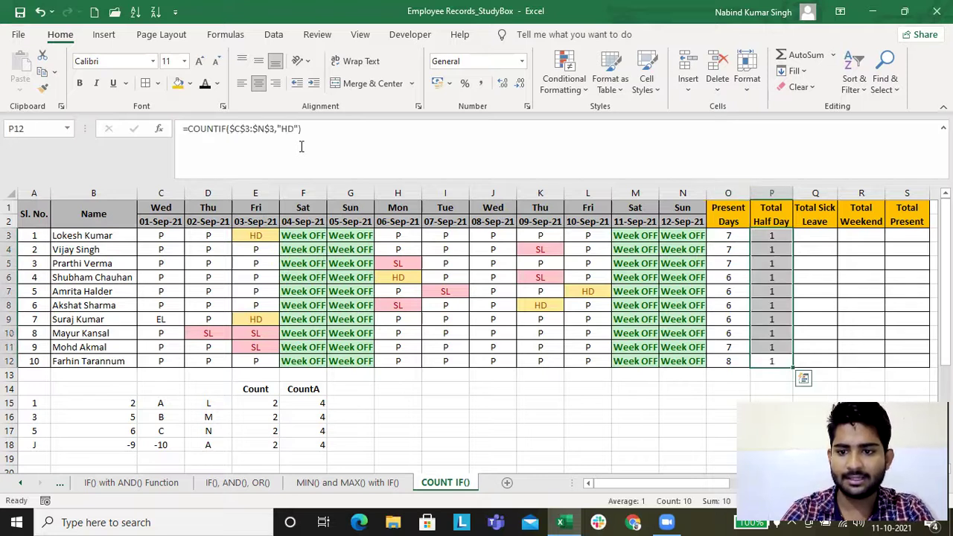
Copy the HD formula into Q3, change its criterion to "SL", and fill down the column.
key(shift+Right)
key(ctrl+r)
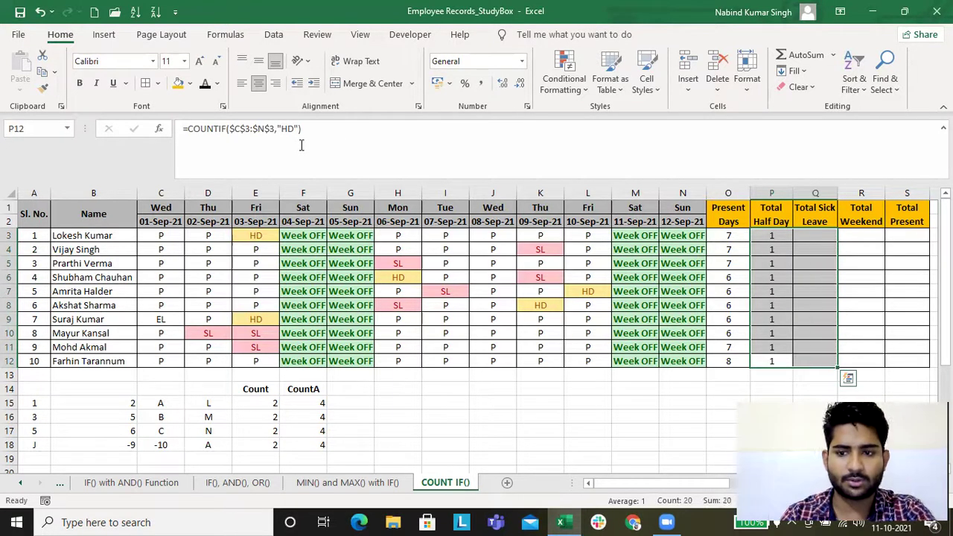
click(810, 237)
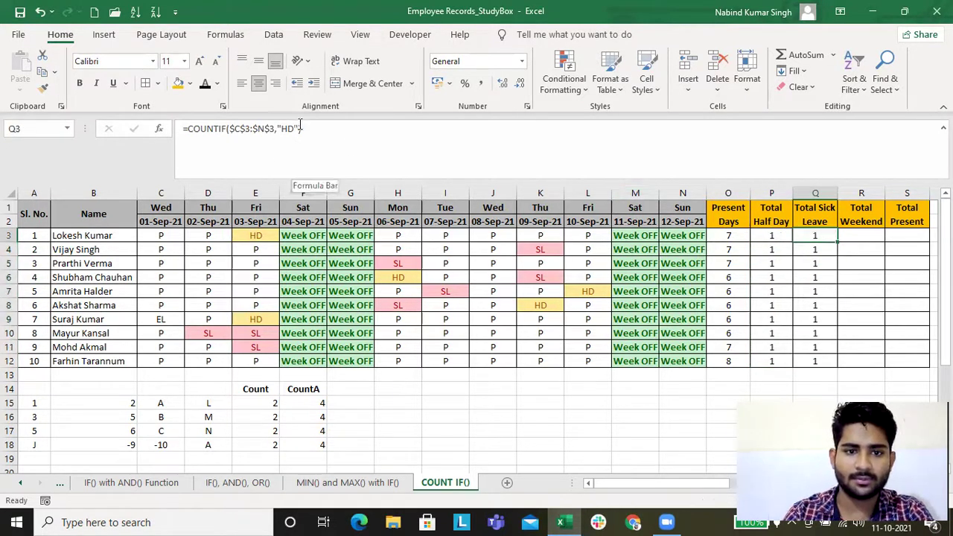
click(294, 130)
key(BackSpace)
key(BackSpace)
text(SL)
key(ctrl+Return)
key(ctrl+shift+Down)
key(ctrl+d)
key(Right)
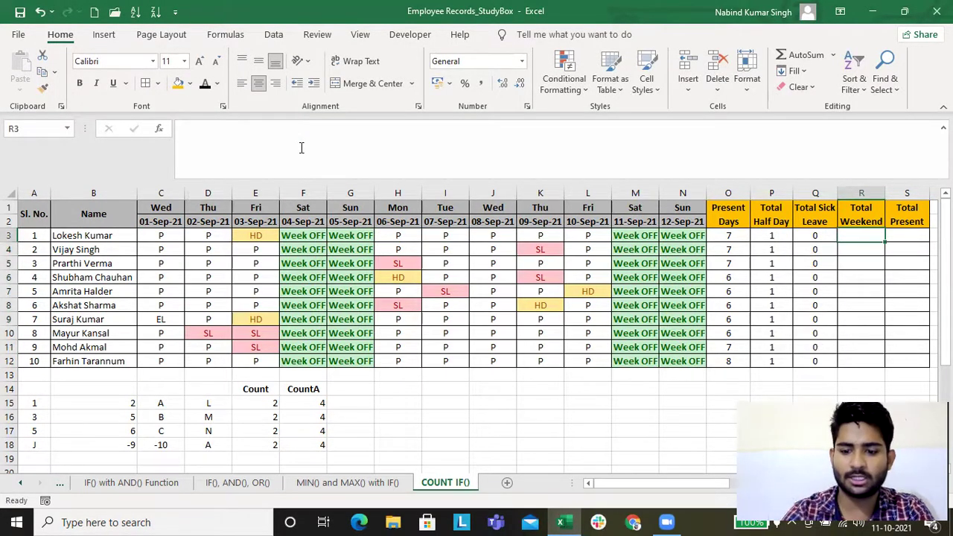
Enter a COUNTIF in R3 counting "Week Off" entries across C3:N3.
text(=cou)
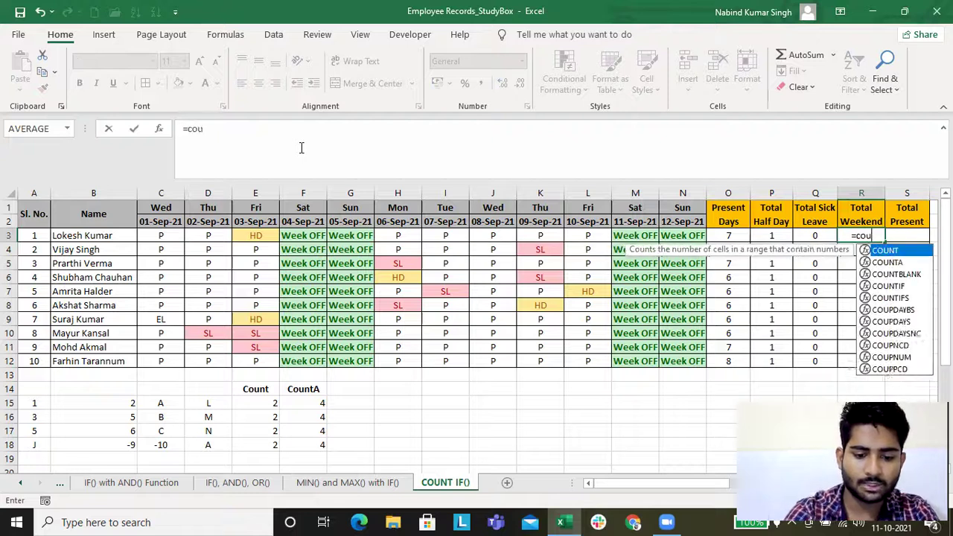
text(ntif)
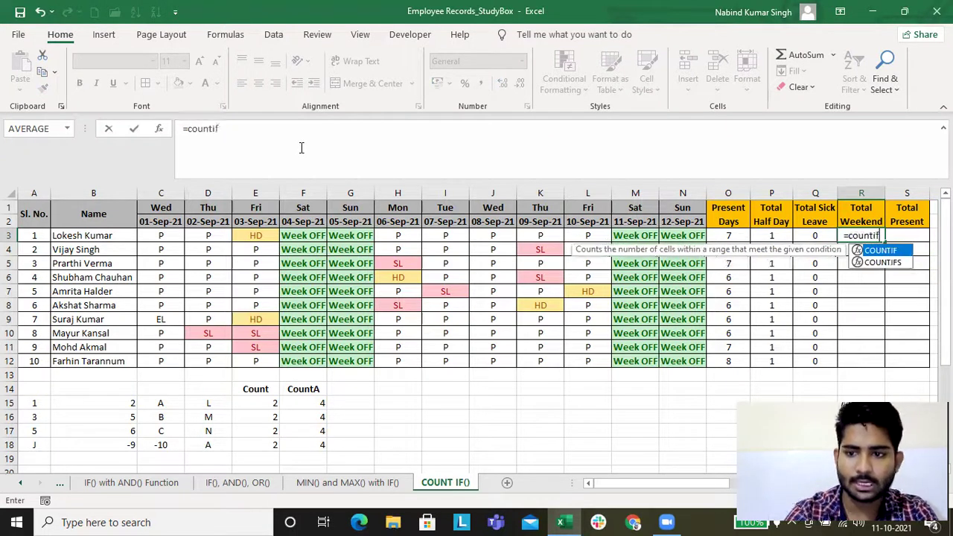
key(Tab)
key(Left)
key(Left)
key(Left)
key(Left)
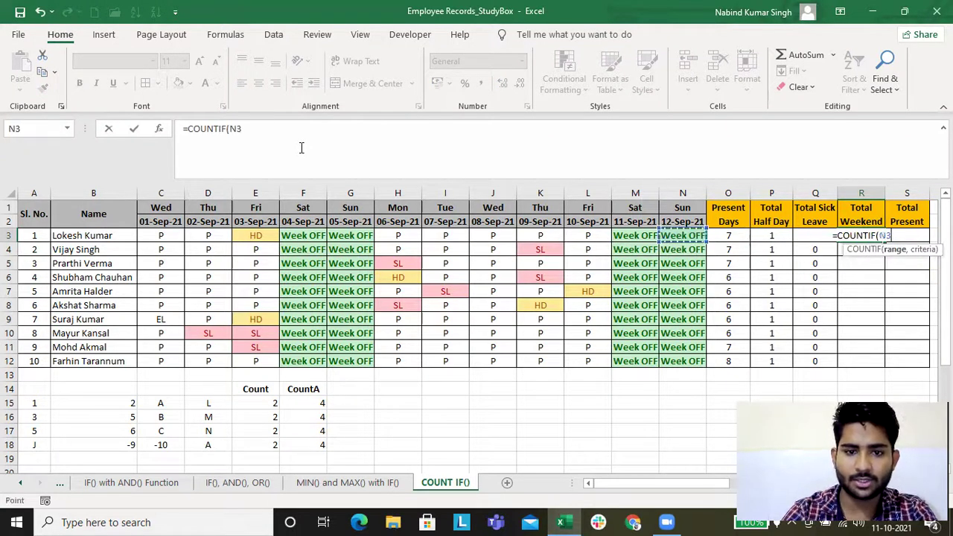
key(shift+Left)
key(shift+Left)
key(shift+Left)
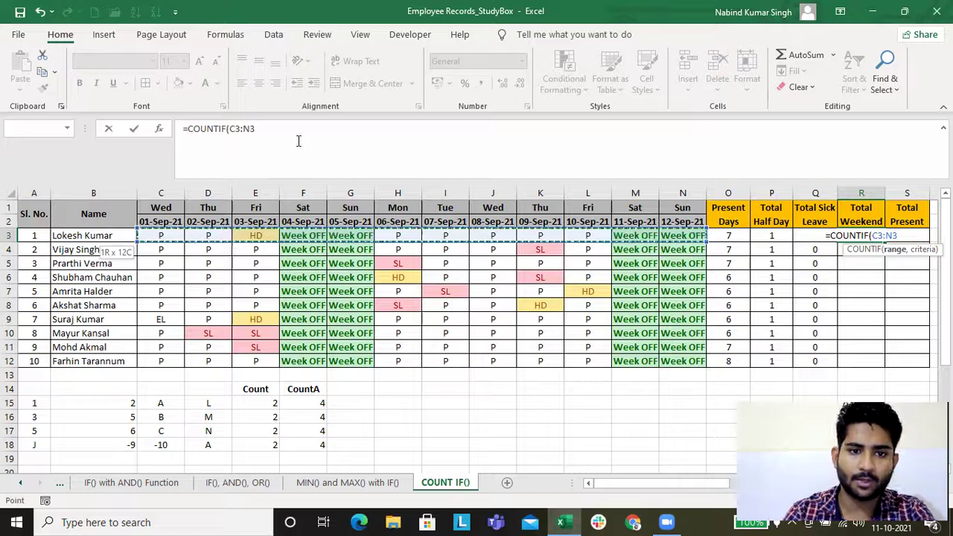
click(299, 142)
text(,)
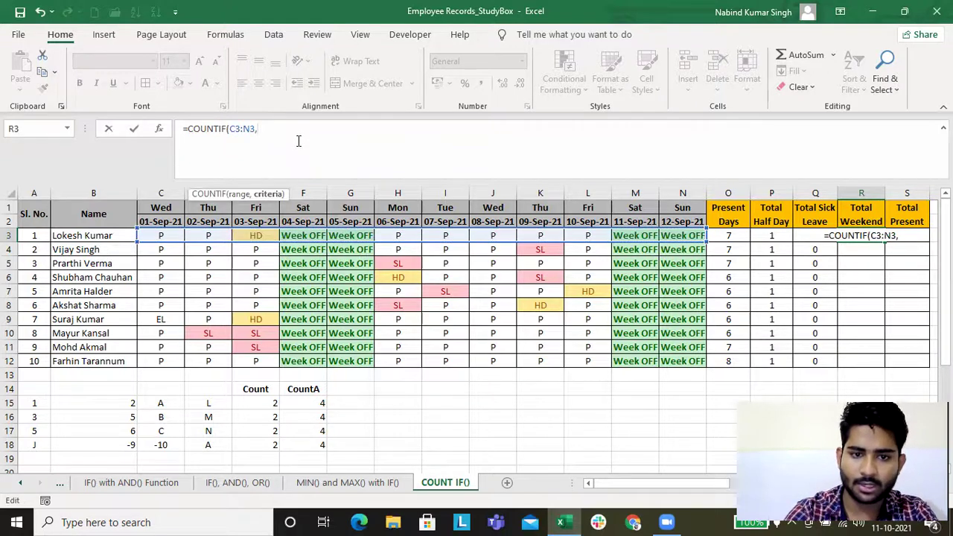
text("We)
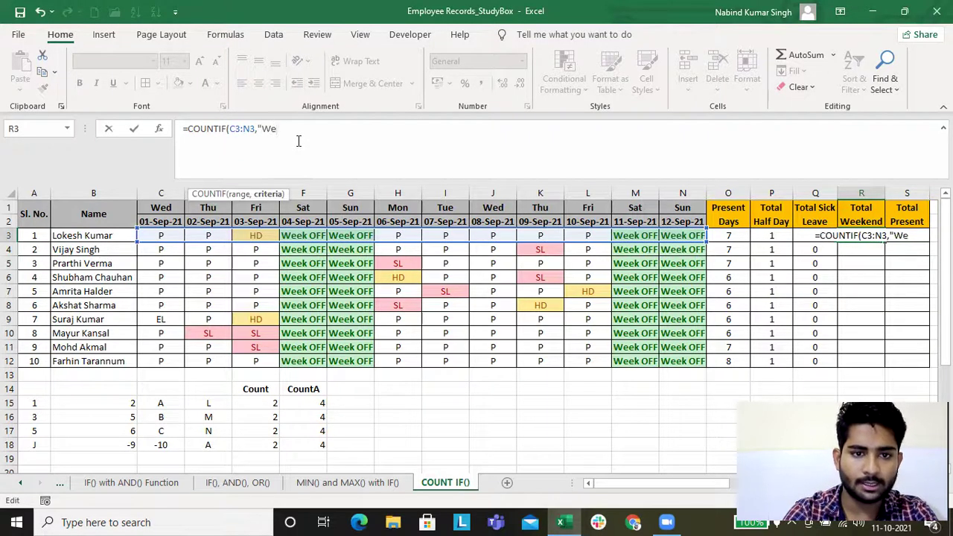
text(ekOff)
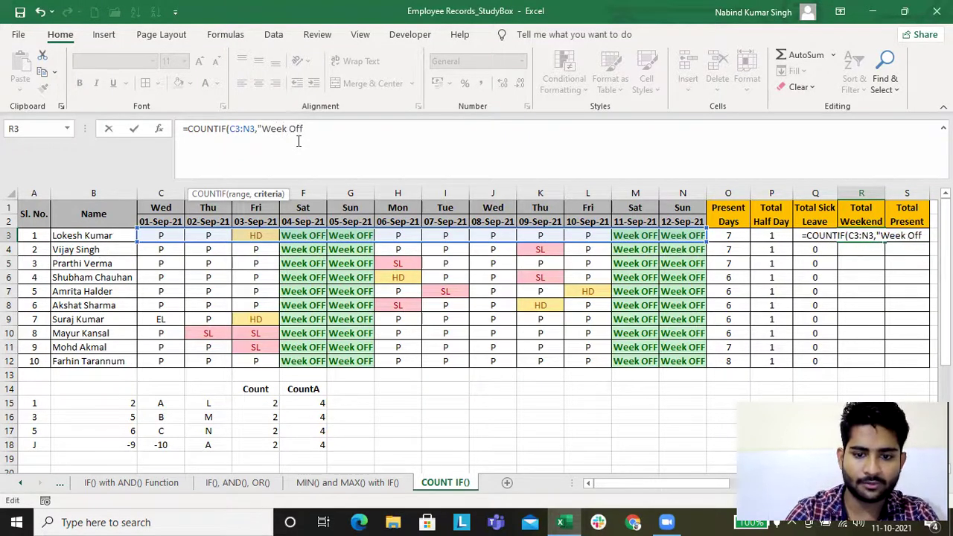
text("))
key(BackSpace)
text("))
key(Return)
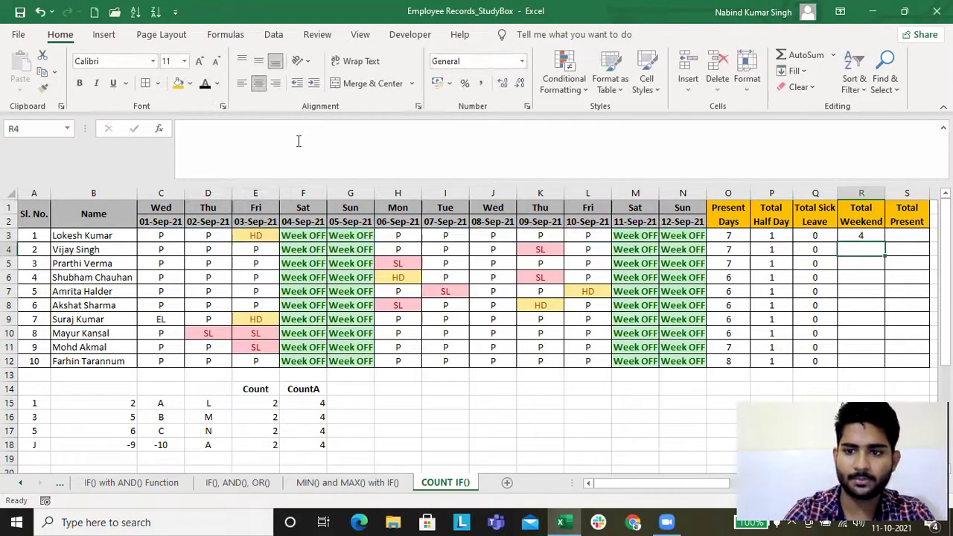
Fill the Week Off count down R3:R12 for all employees.
key(Up)
key(Left)
key(ctrl+Down)
key(ctrl+Up)
key(Right)
key(Left)
key(ctrl+Down)
key(Right)
key(ctrl+shift+Up)
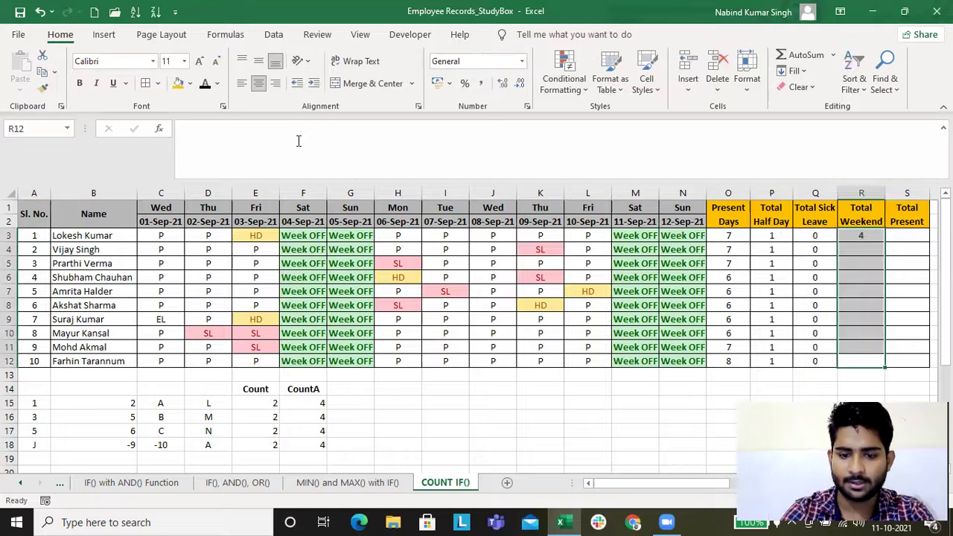
key(ctrl+d)
key(Right)
Enter =O3+(0.5*P3) in S3 to add present days plus half the half days.
key(ctrl+Up)
key(Down)
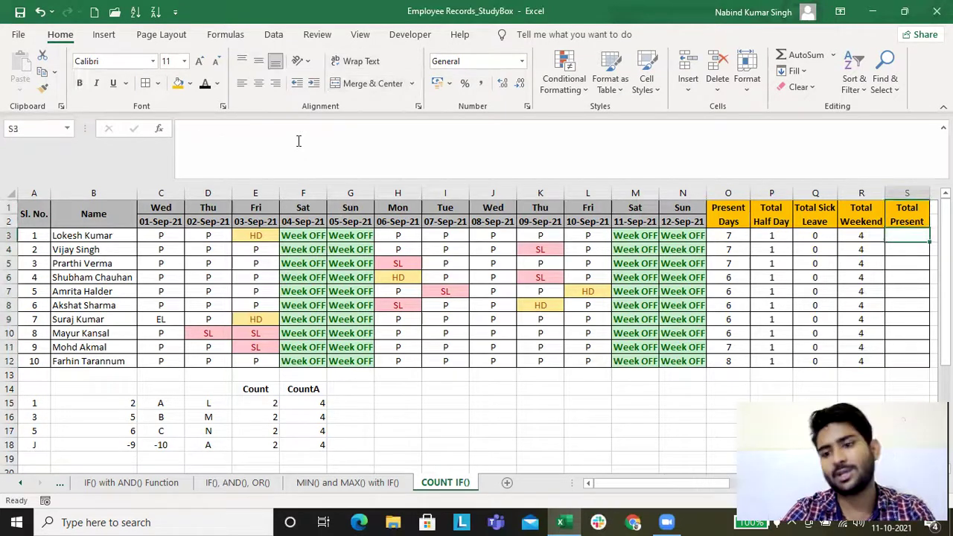
text(=)
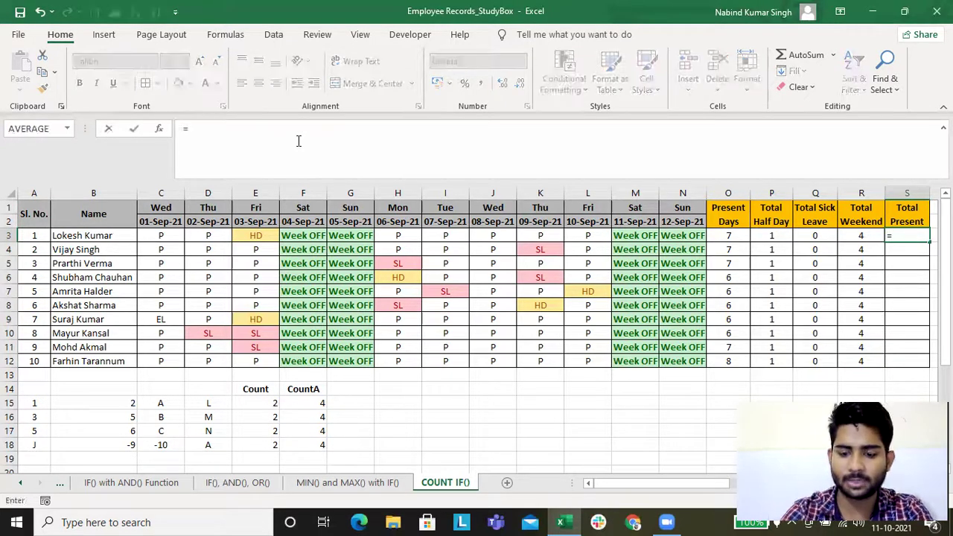
key(Left)
key(Left)
key(Left)
key(Left)
text(+()
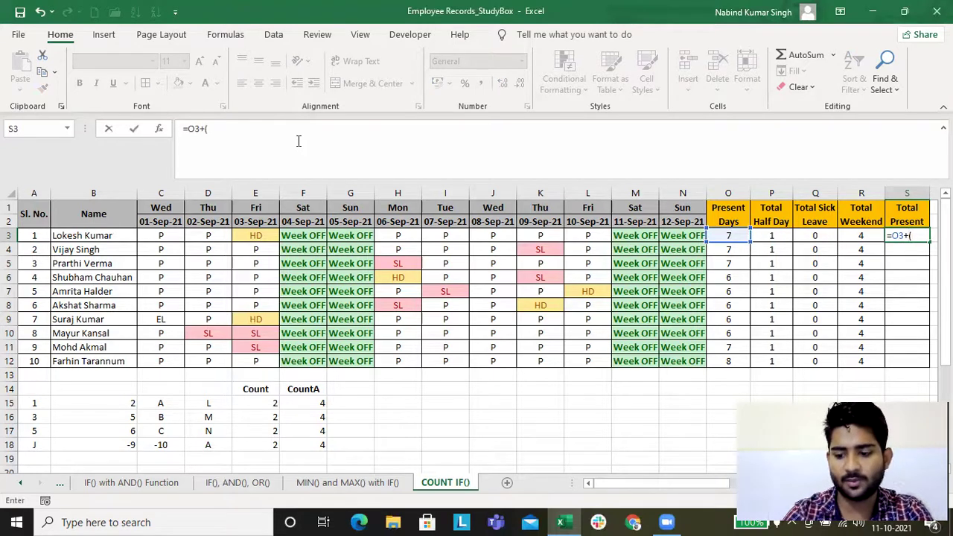
text(0.5*)
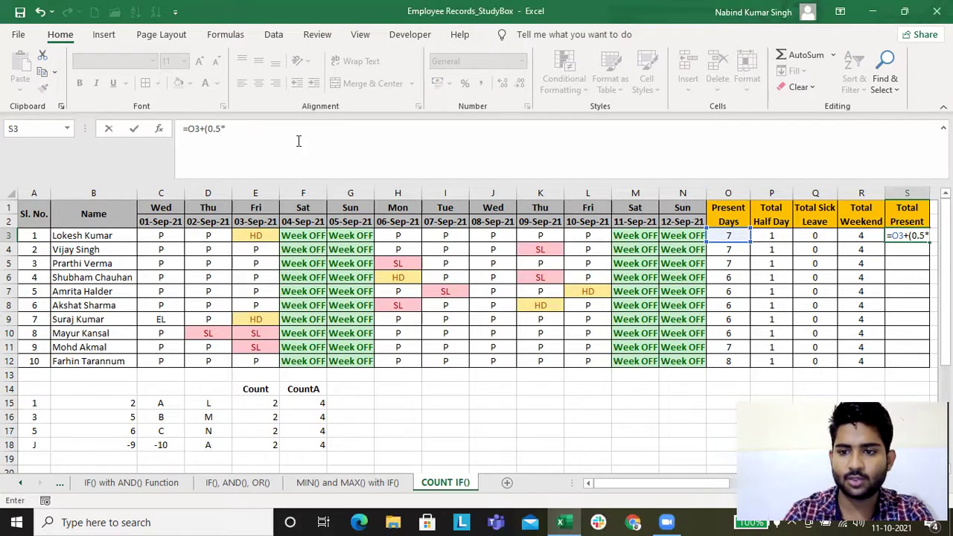
click(764, 236)
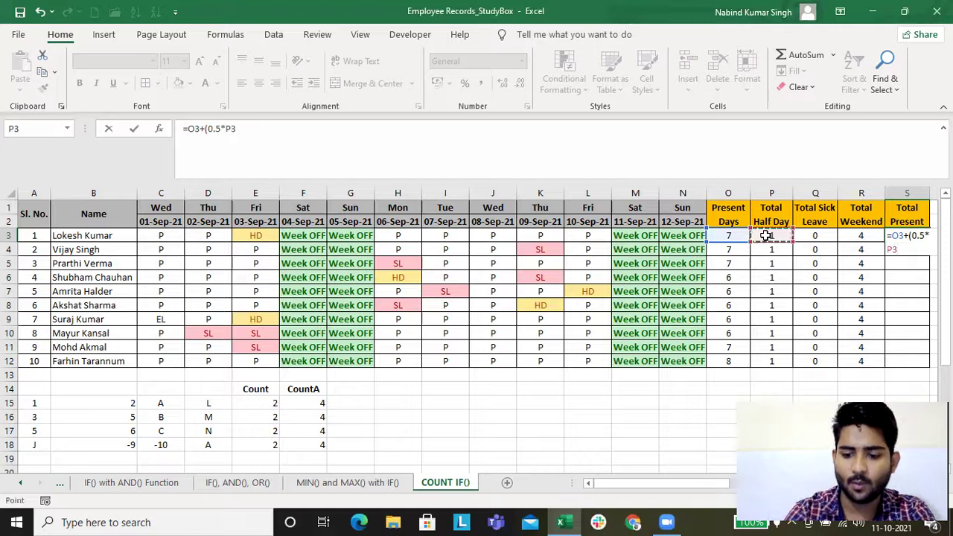
text())
key(Return)
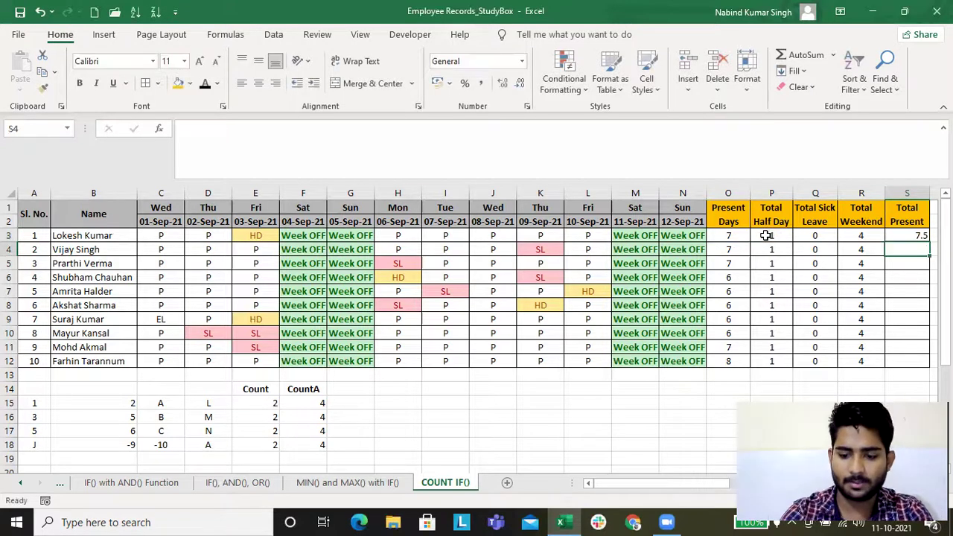
Fill the Total Present formula down S3:S12.
key(Left)
key(ctrl+Down)
key(Right)
key(ctrl+shift+Up)
key(ctrl+d)
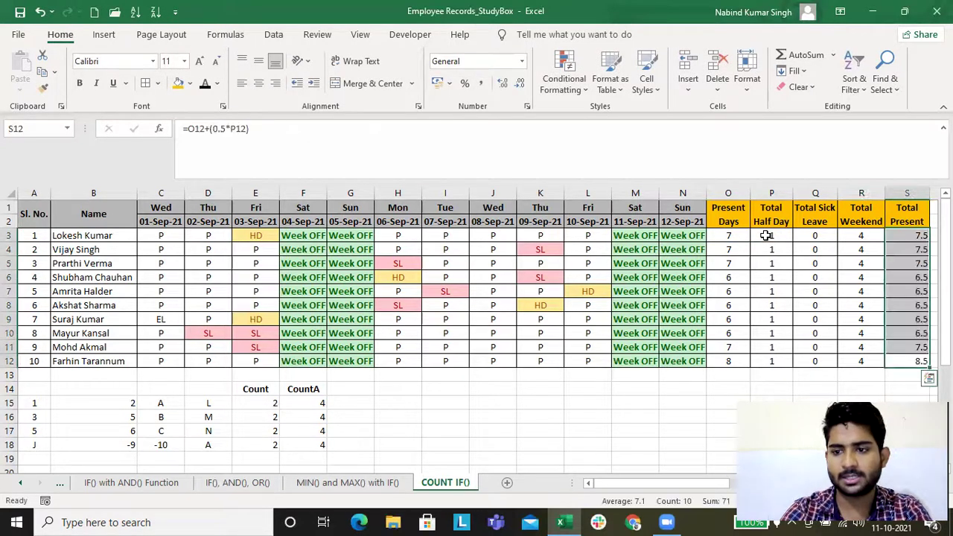
key(Left)
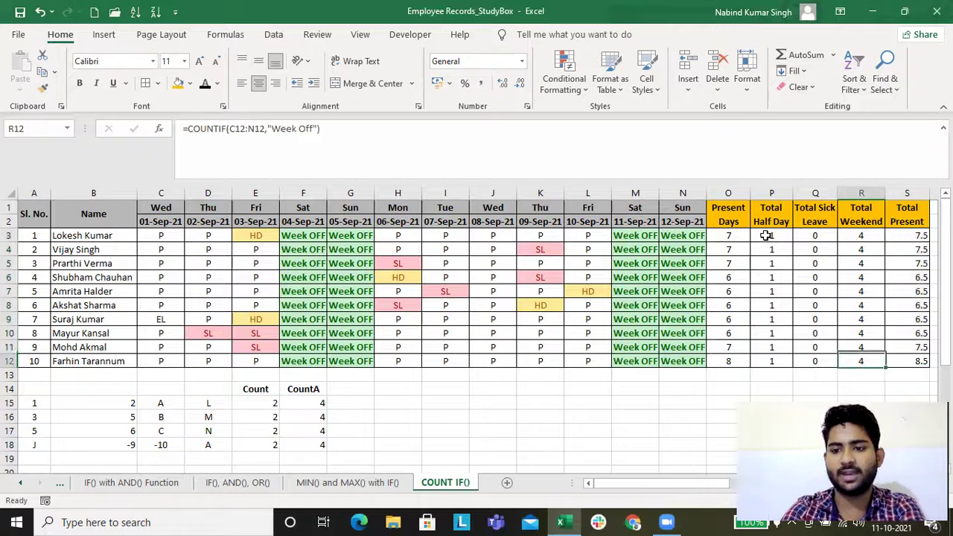
key(Left)
key(Left)
key(Up)
key(Up)
key(Left)
key(Up)
key(ctrl+Up)
key(Down)
key(ctrl+shift+Down)
key(ctrl+shift+Right)
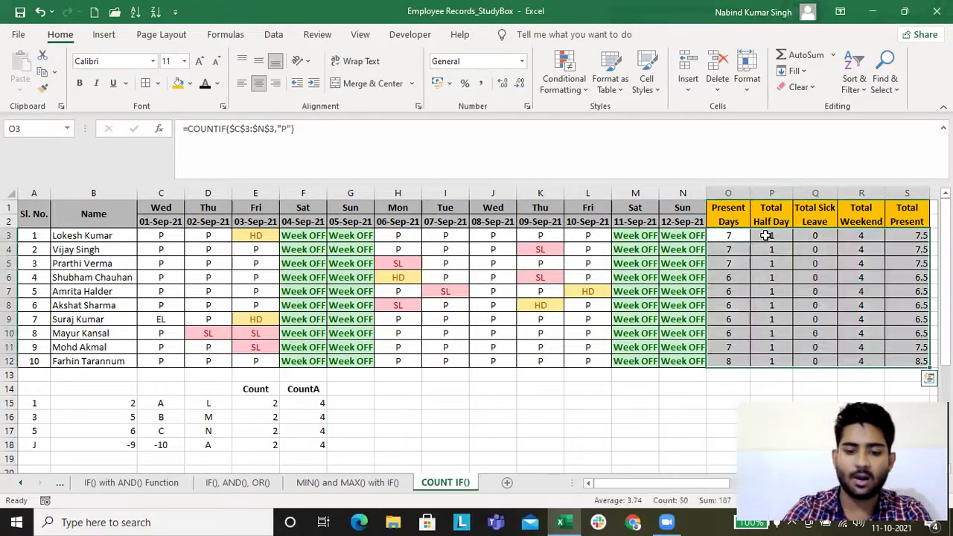
key(alt+h)
key(a)
key(r)
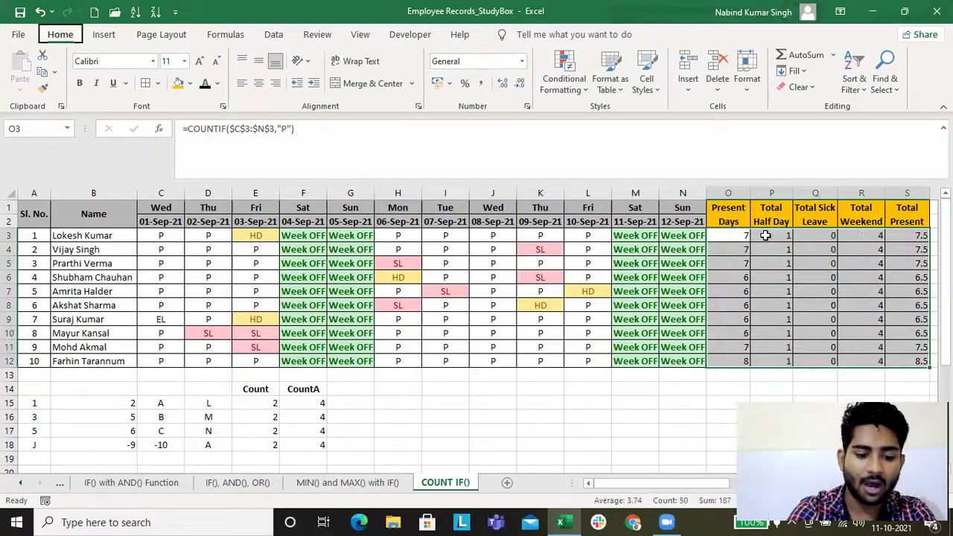
key(alt+h)
key(a)
key(c)
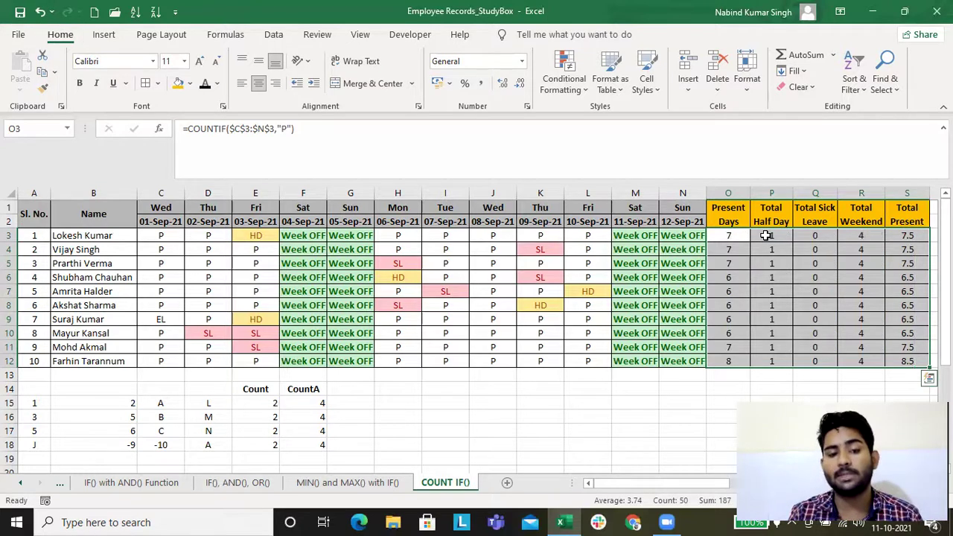